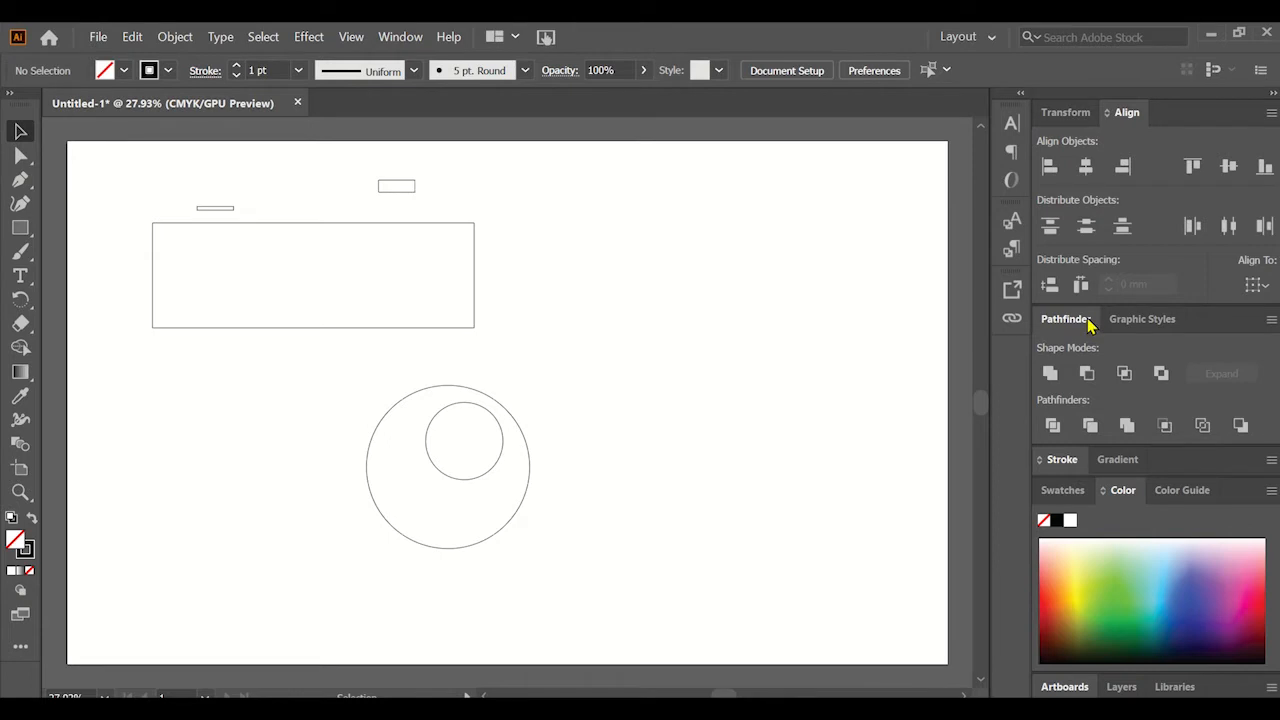
pyautogui.click(402, 38)
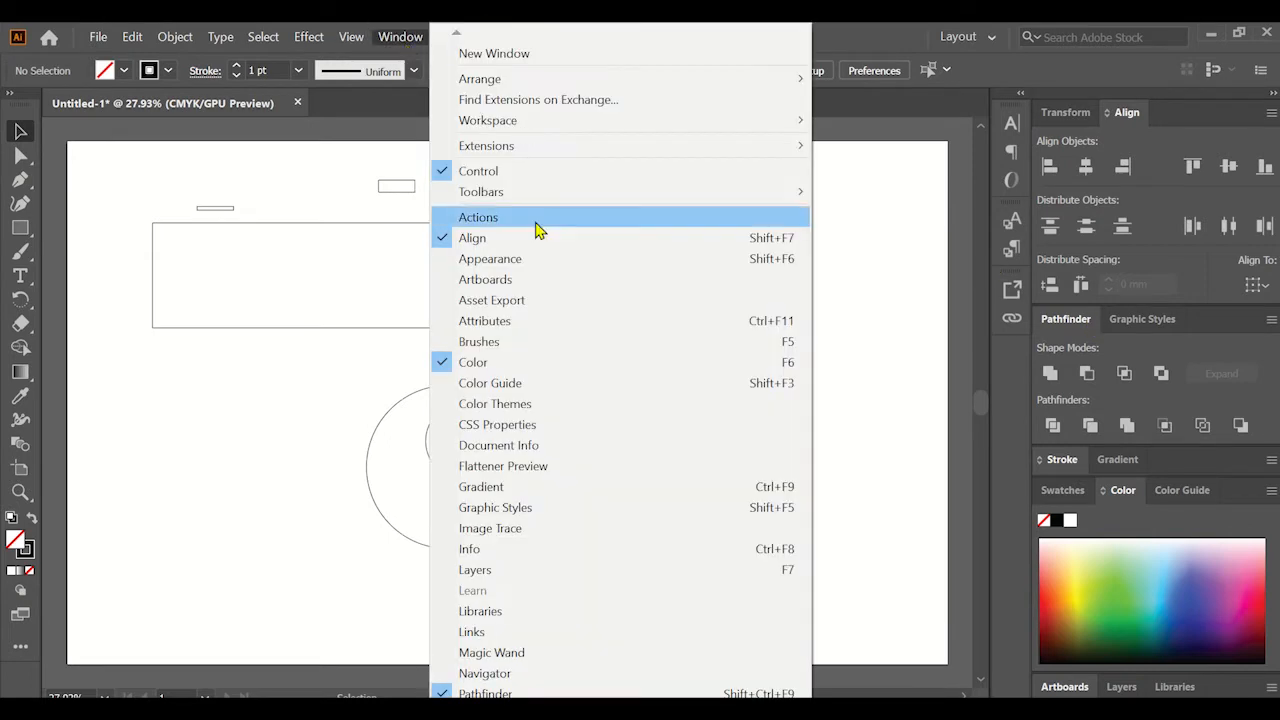
pyautogui.click(520, 693)
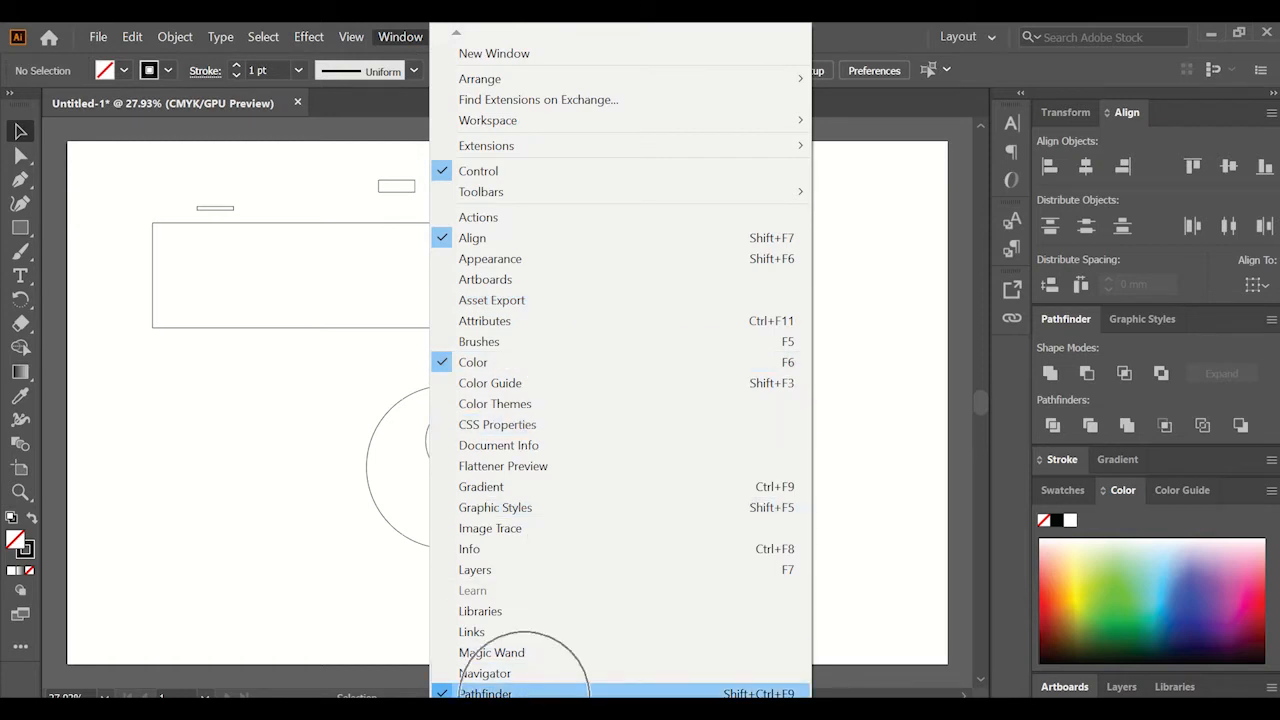
pyautogui.click(397, 590)
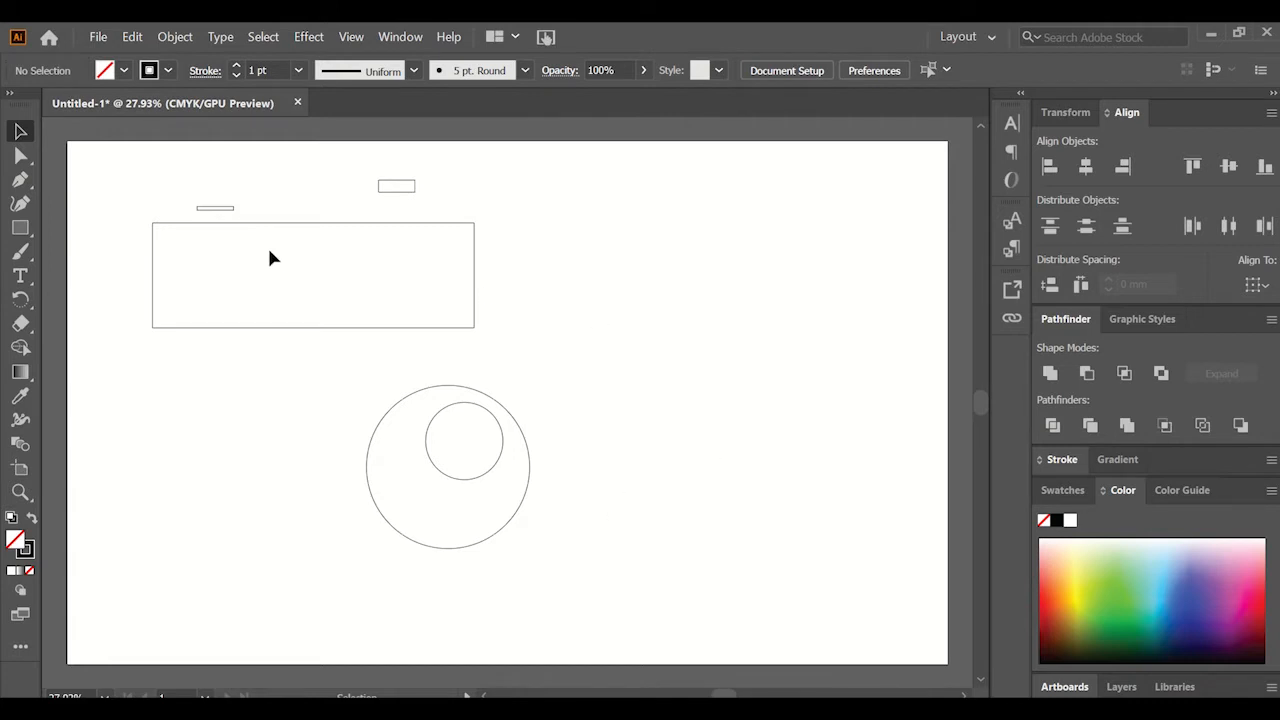
# Align the top edges of the thin small rectangle and the large rectangle.
pyautogui.moveTo(126, 180); pyautogui.dragTo(253, 264)
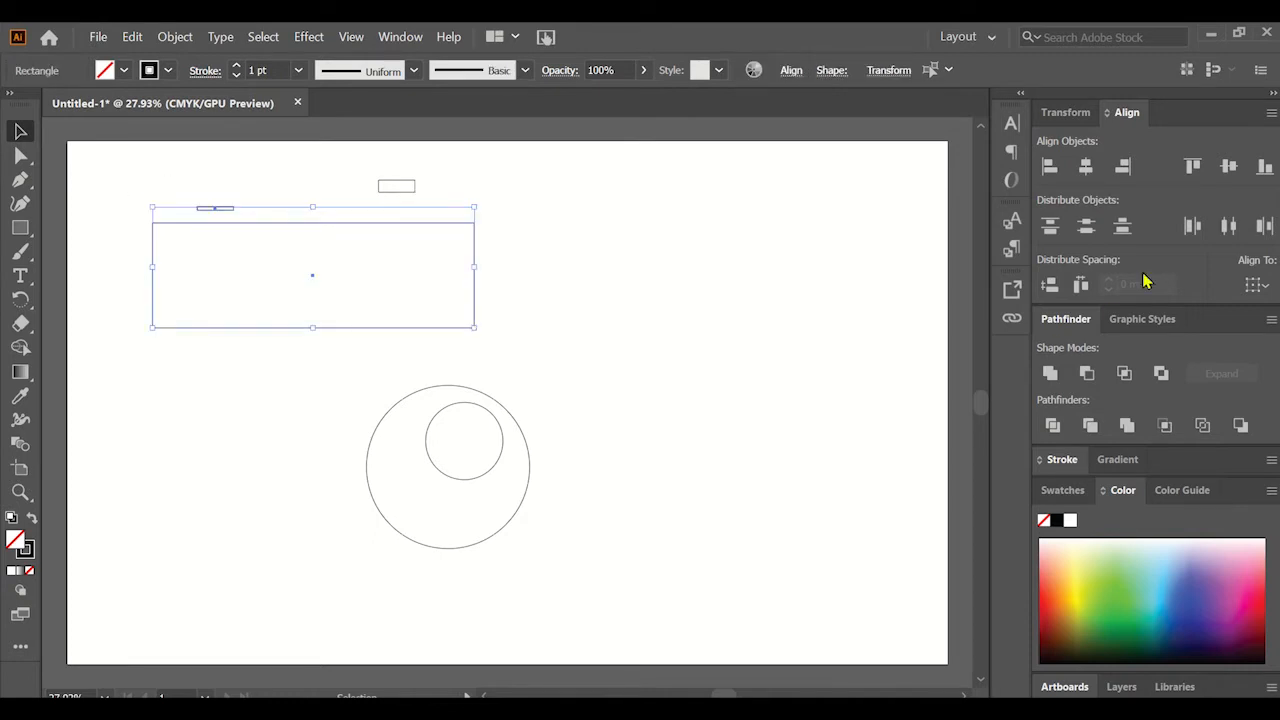
pyautogui.click(1193, 168)
pyautogui.click(600, 290)
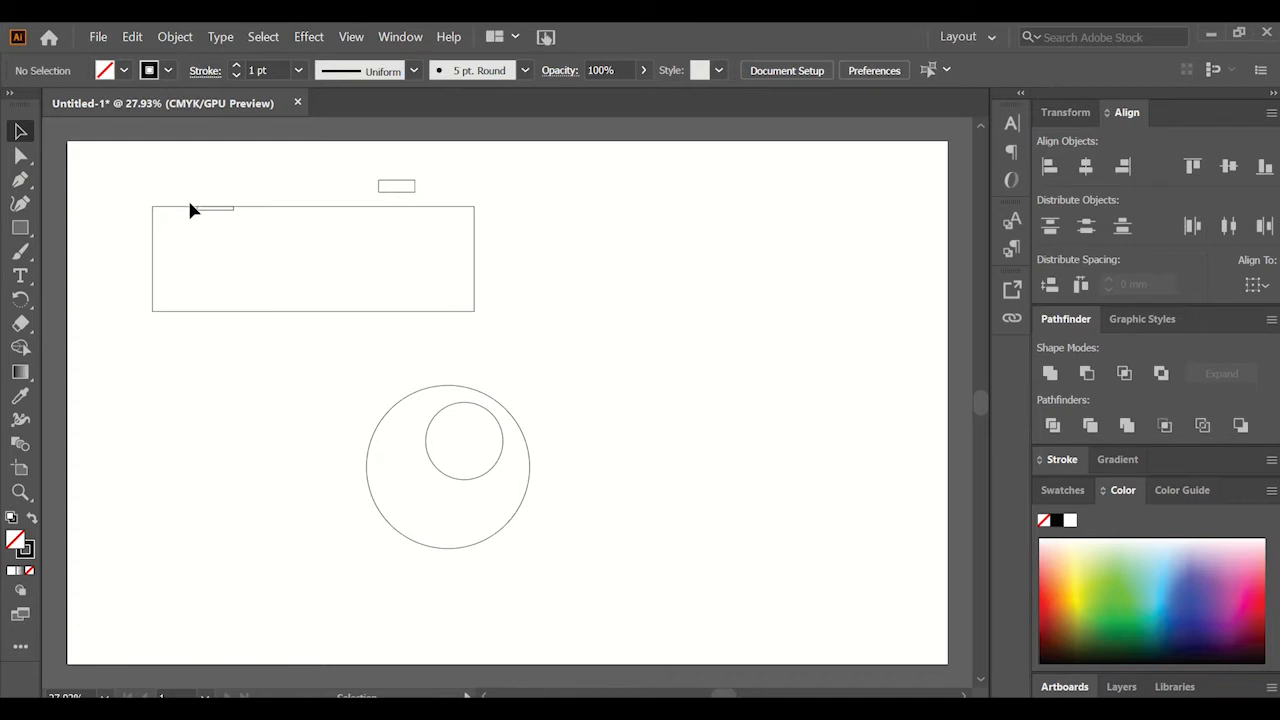
# Cut the thin rectangle out of the large rectangle's top edge with Minus Front.
pyautogui.scroll(3, 193, 213)
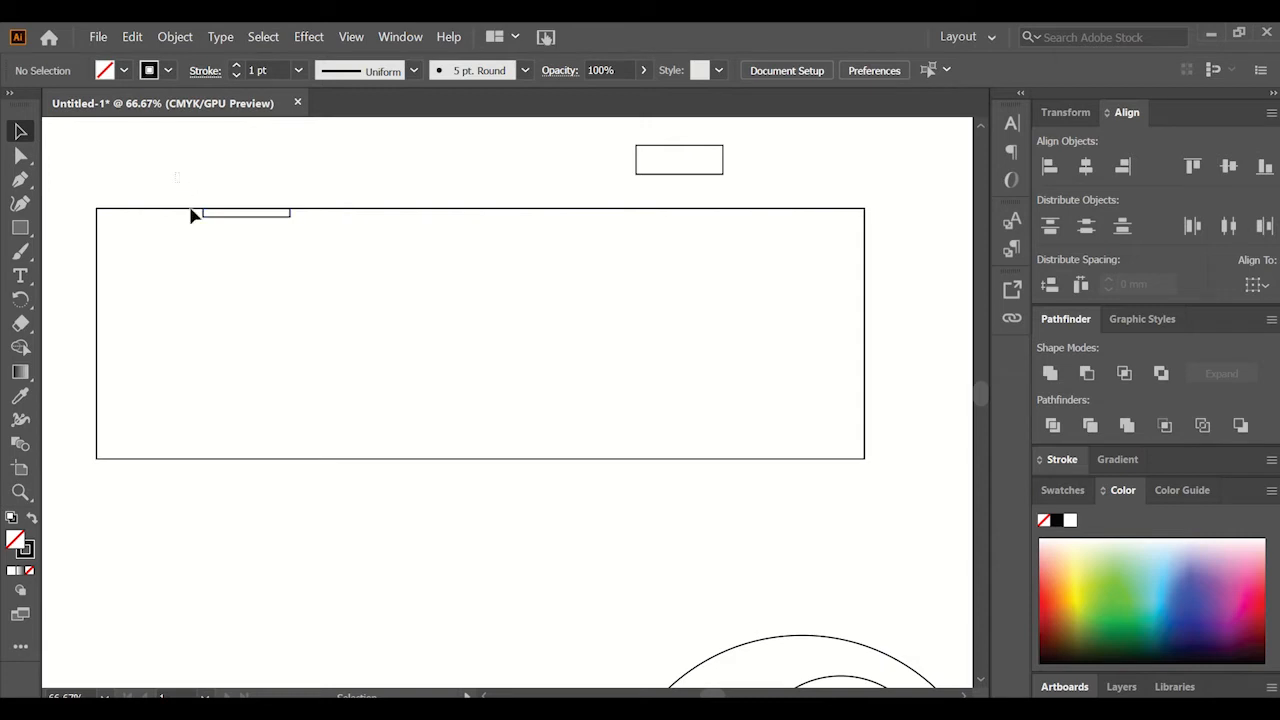
pyautogui.moveTo(175, 172); pyautogui.dragTo(315, 256)
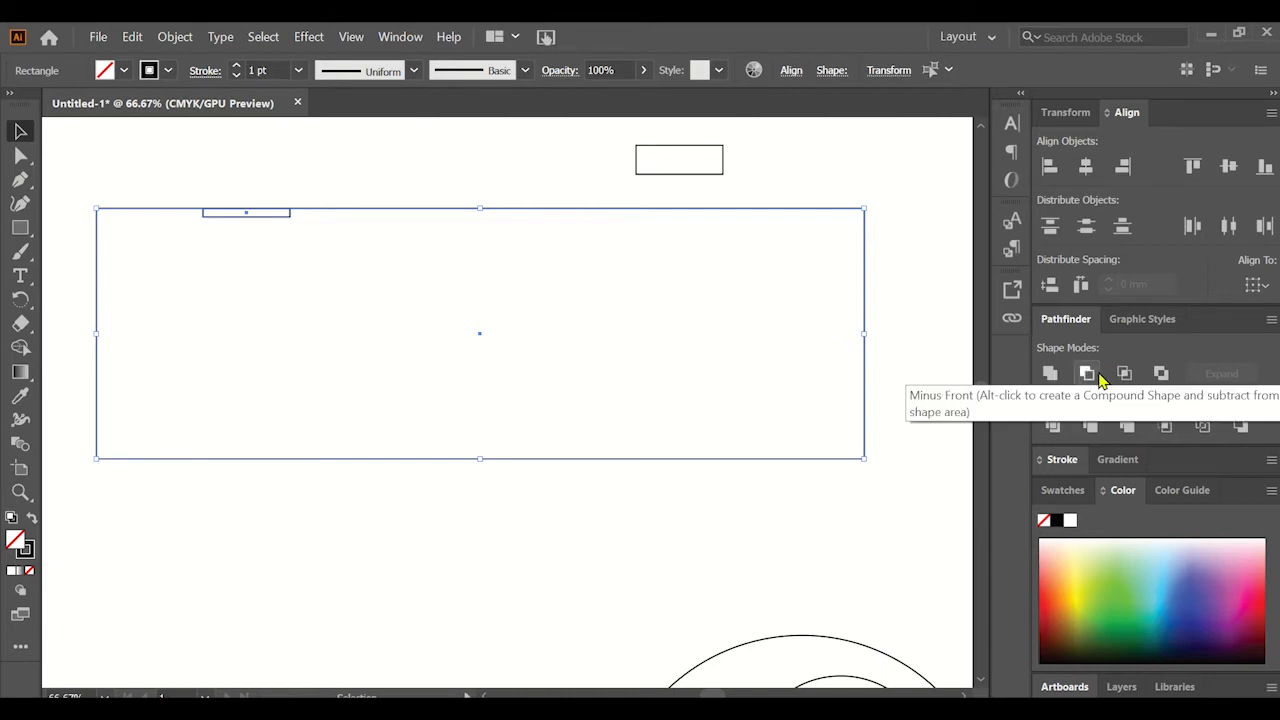
pyautogui.press('alt')
pyautogui.click(1087, 375)
pyautogui.click(364, 182)
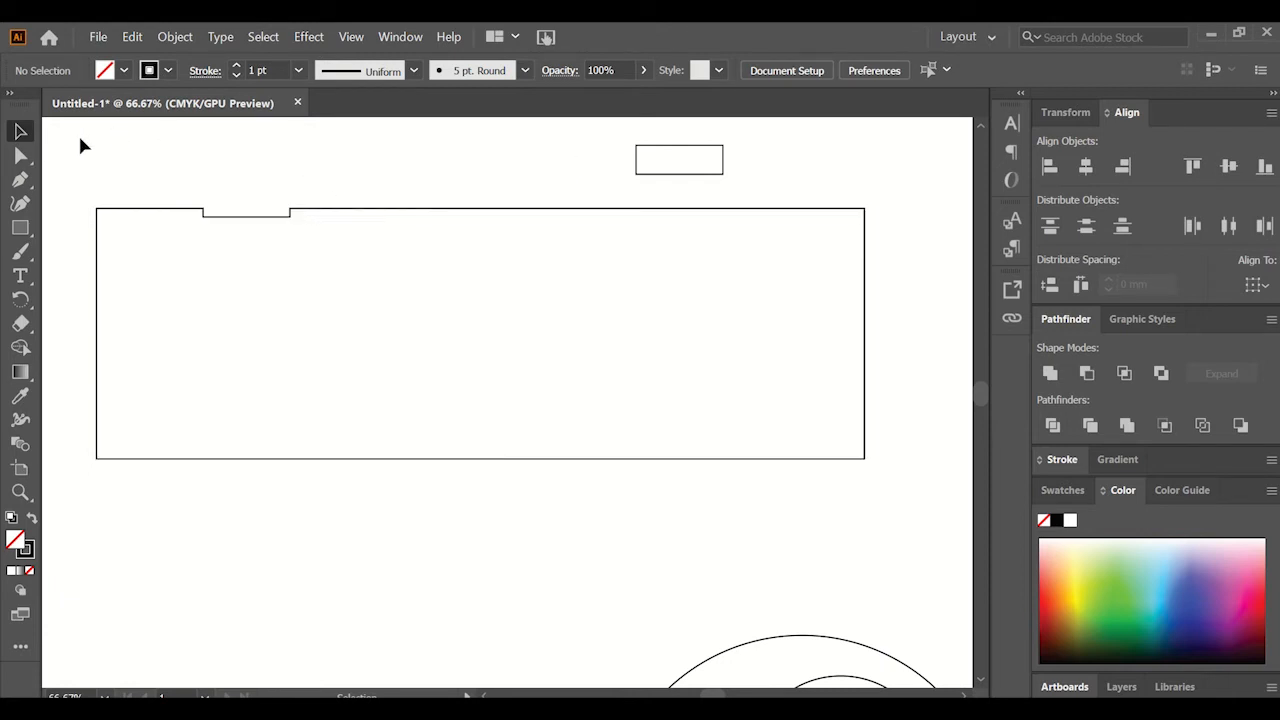
# Make the separate small rectangle the key object and distribute it vertically with the notched body at 0 mm spacing.
pyautogui.moveTo(779, 251); pyautogui.dragTo(779, 251)
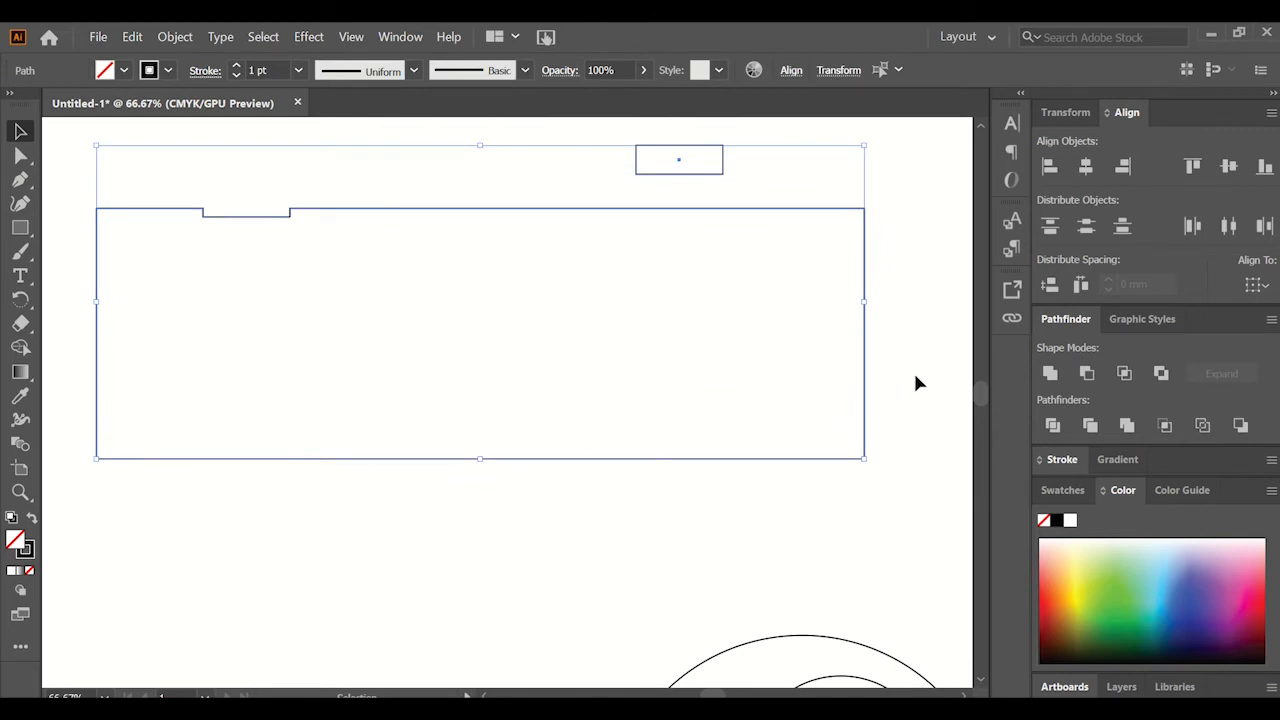
pyautogui.click(1250, 288)
pyautogui.click(1212, 336)
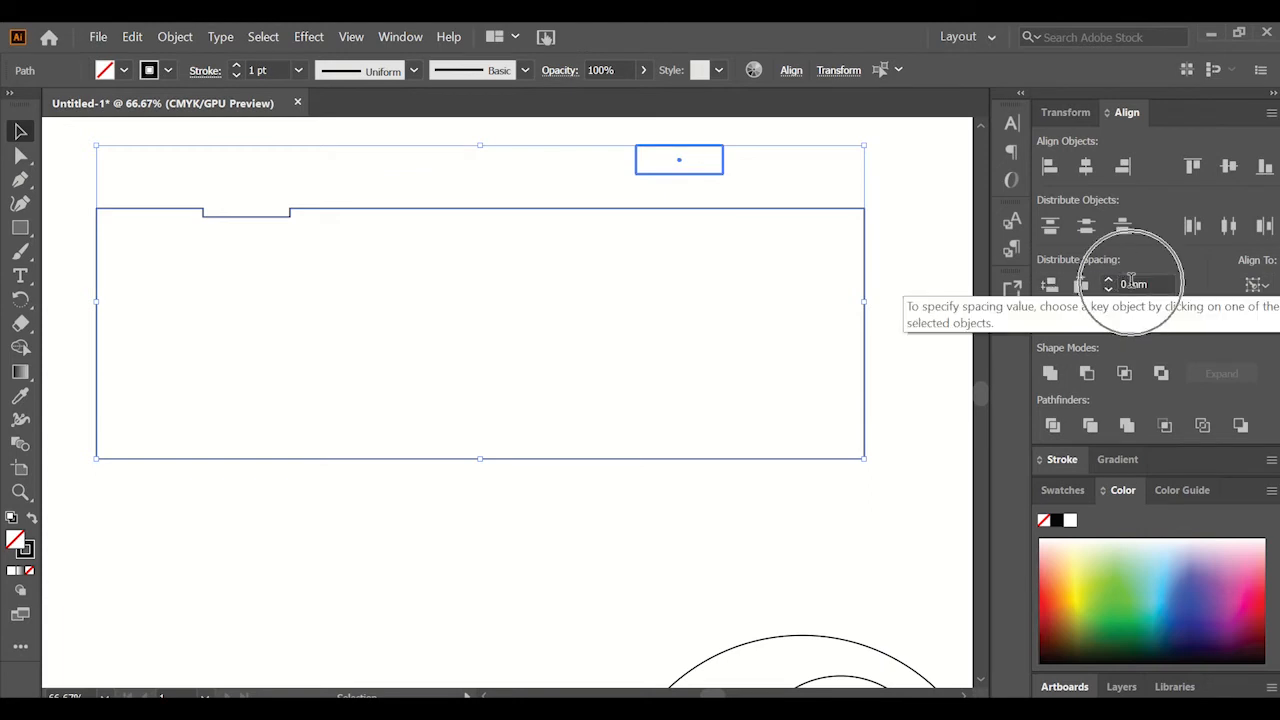
pyautogui.click(1050, 287)
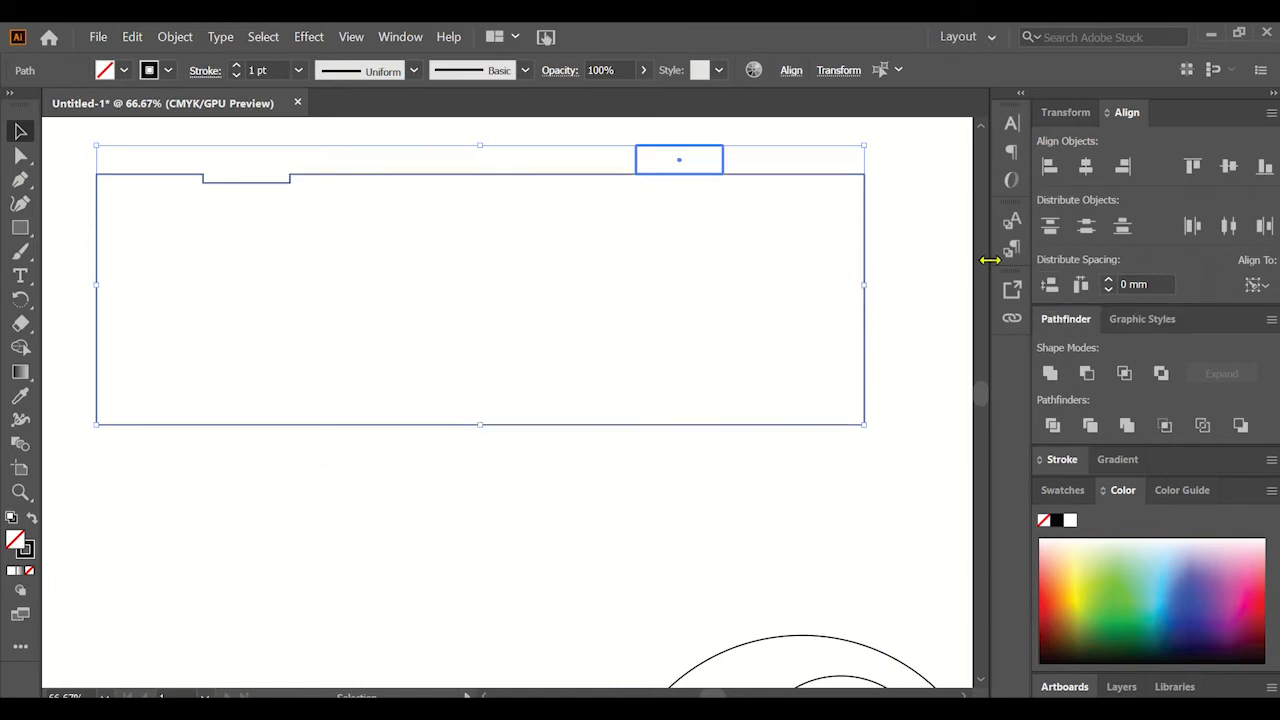
pyautogui.click(930, 237)
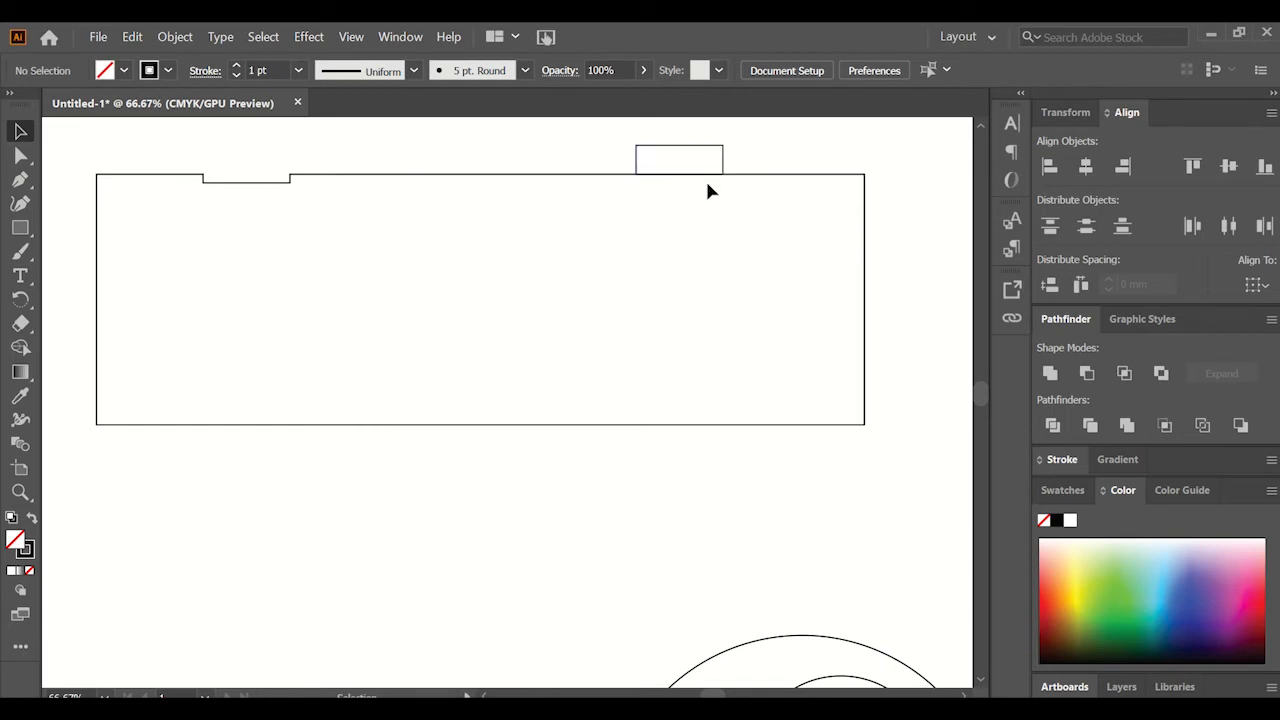
# Unite the small rectangle on the top edge with the notched body and move the combined outline slightly down.
pyautogui.moveTo(616, 133); pyautogui.dragTo(742, 206)
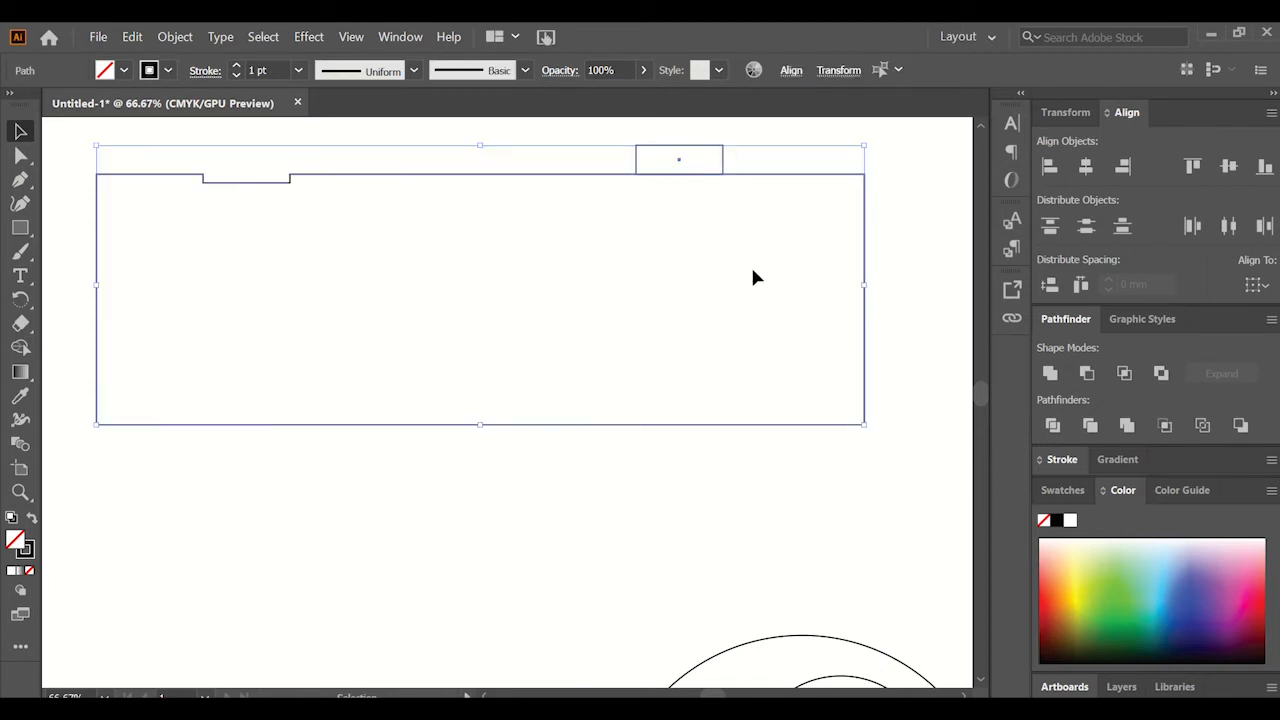
pyautogui.click(1051, 374)
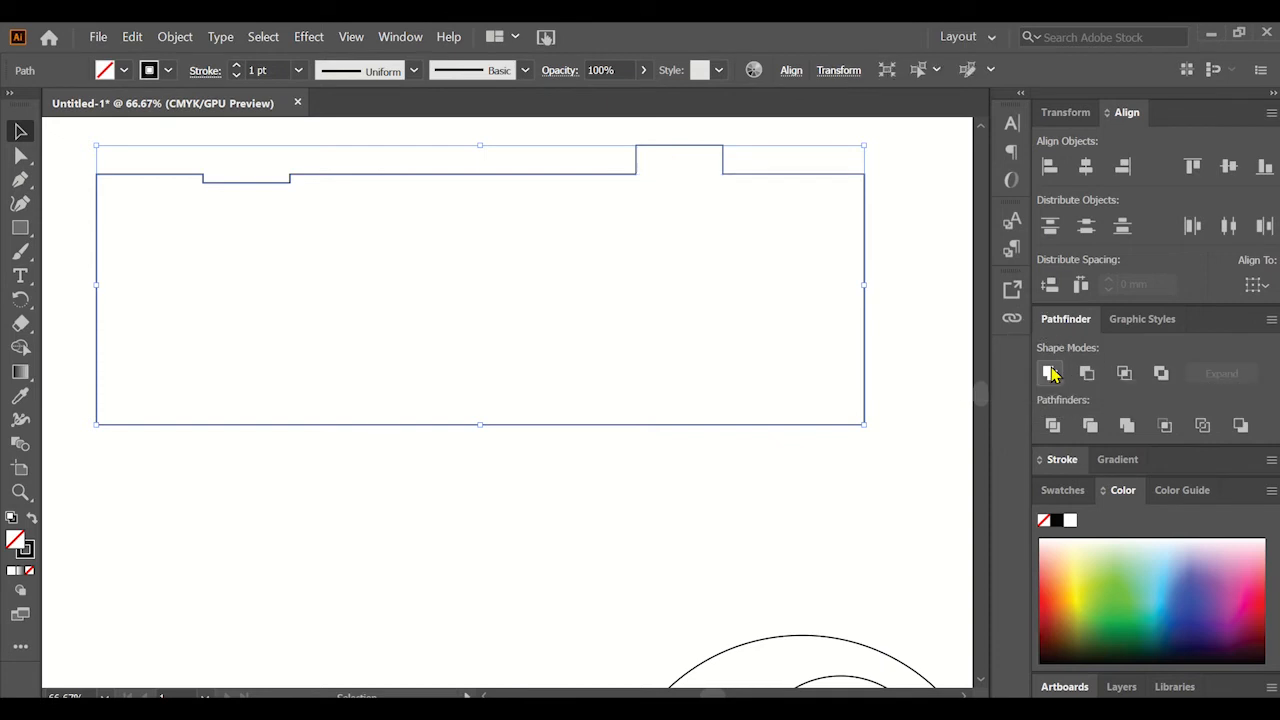
pyautogui.click(902, 200)
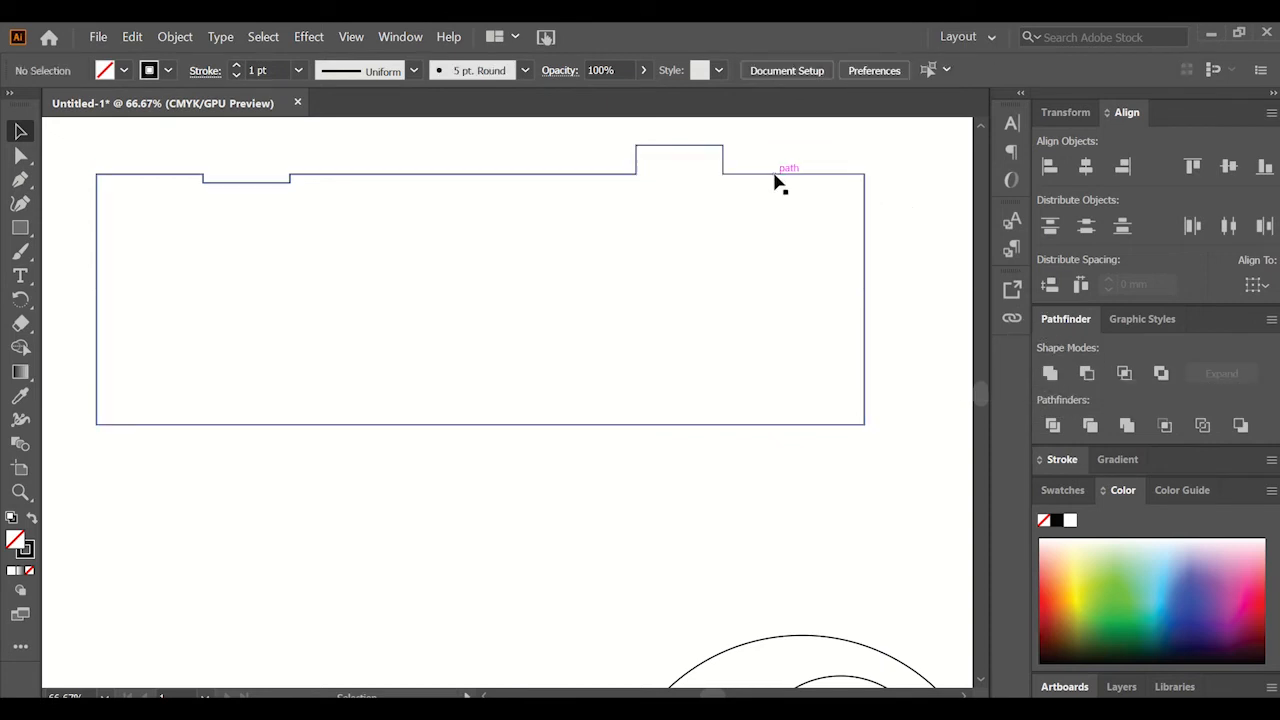
pyautogui.moveTo(775, 174); pyautogui.dragTo(775, 220)
pyautogui.click(543, 128)
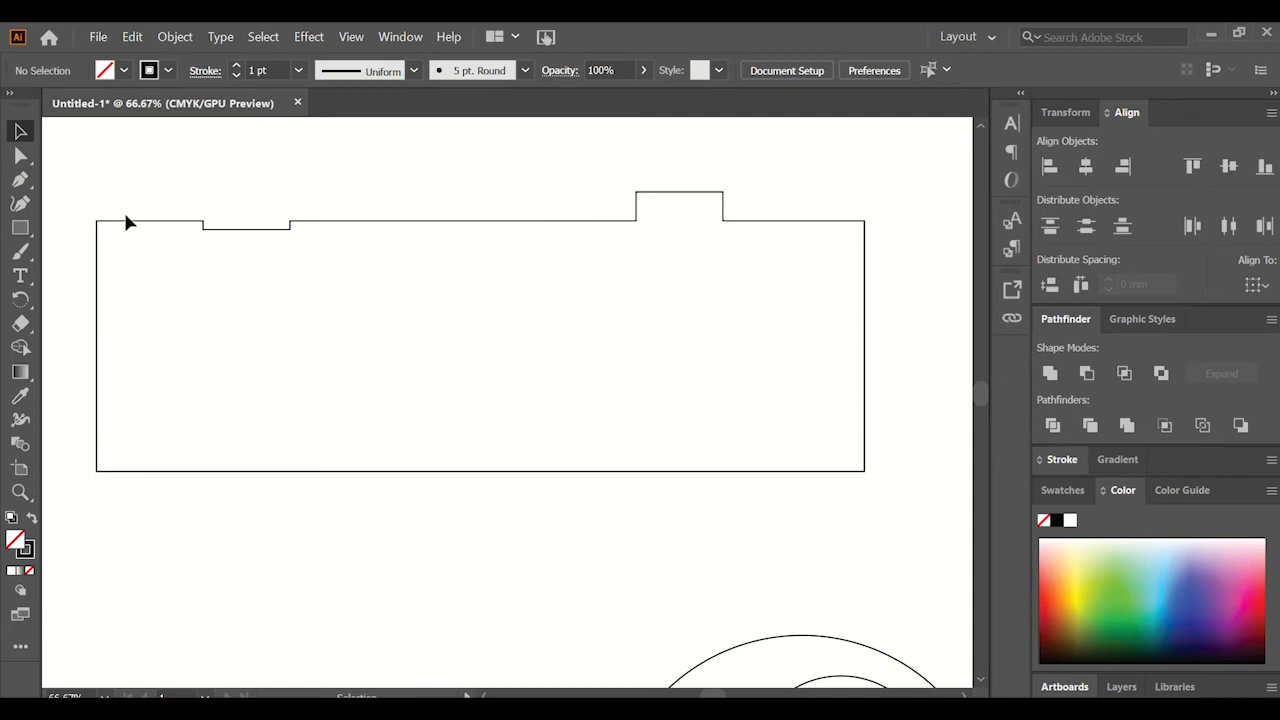
pyautogui.click(20, 228)
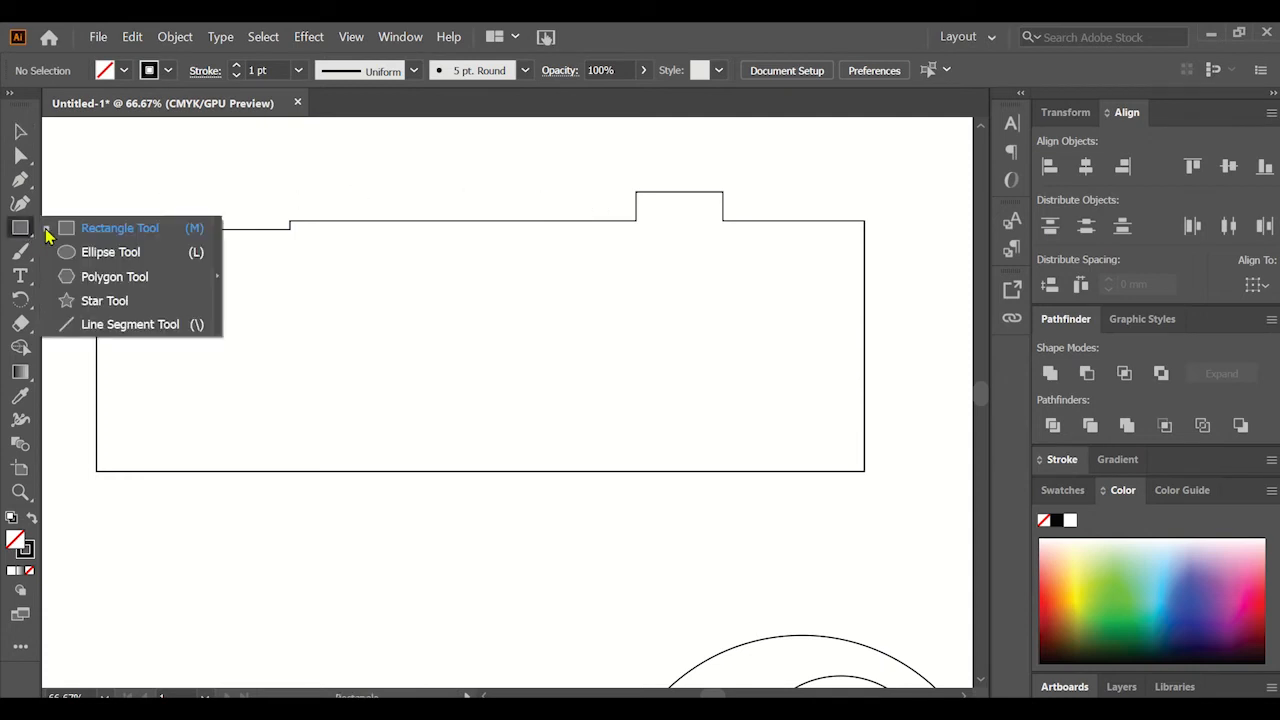
pyautogui.click(103, 324)
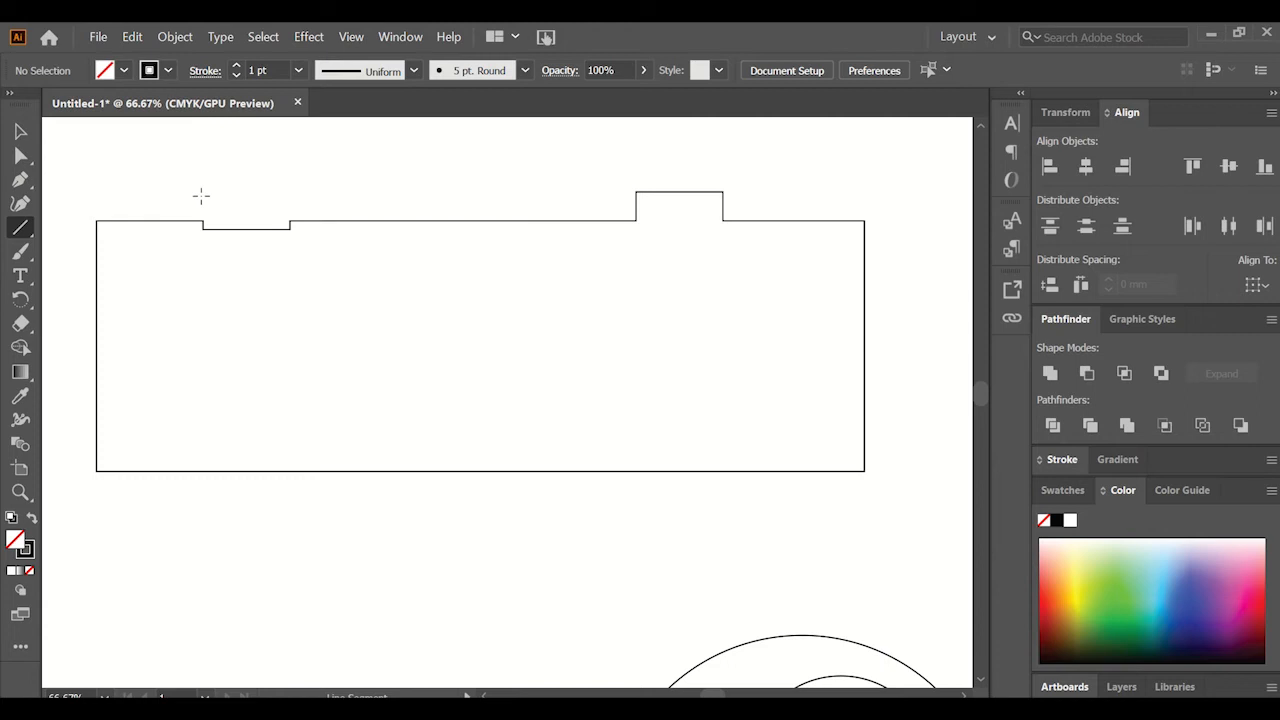
pyautogui.click(20, 131)
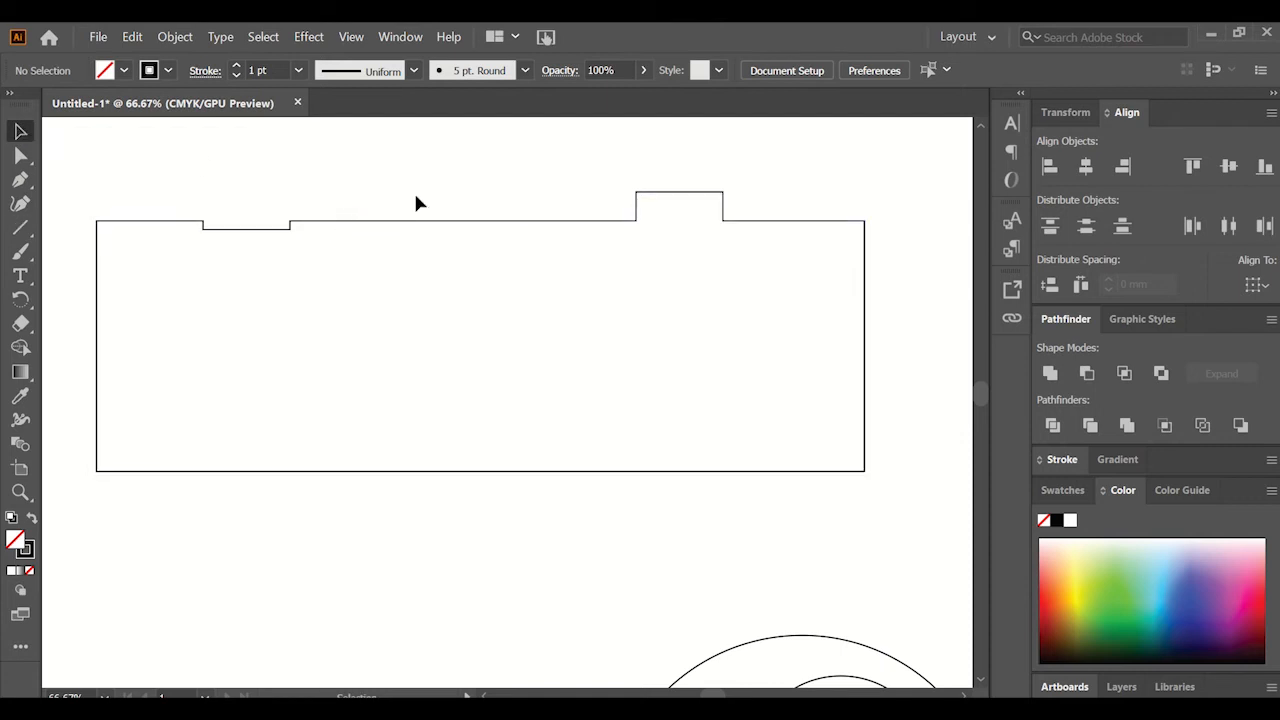
# Align the small and large circles on their centers, both horizontally and vertically.
pyautogui.keyDown('alt'); pyautogui.scroll(-2, 418, 203); pyautogui.keyUp('alt')
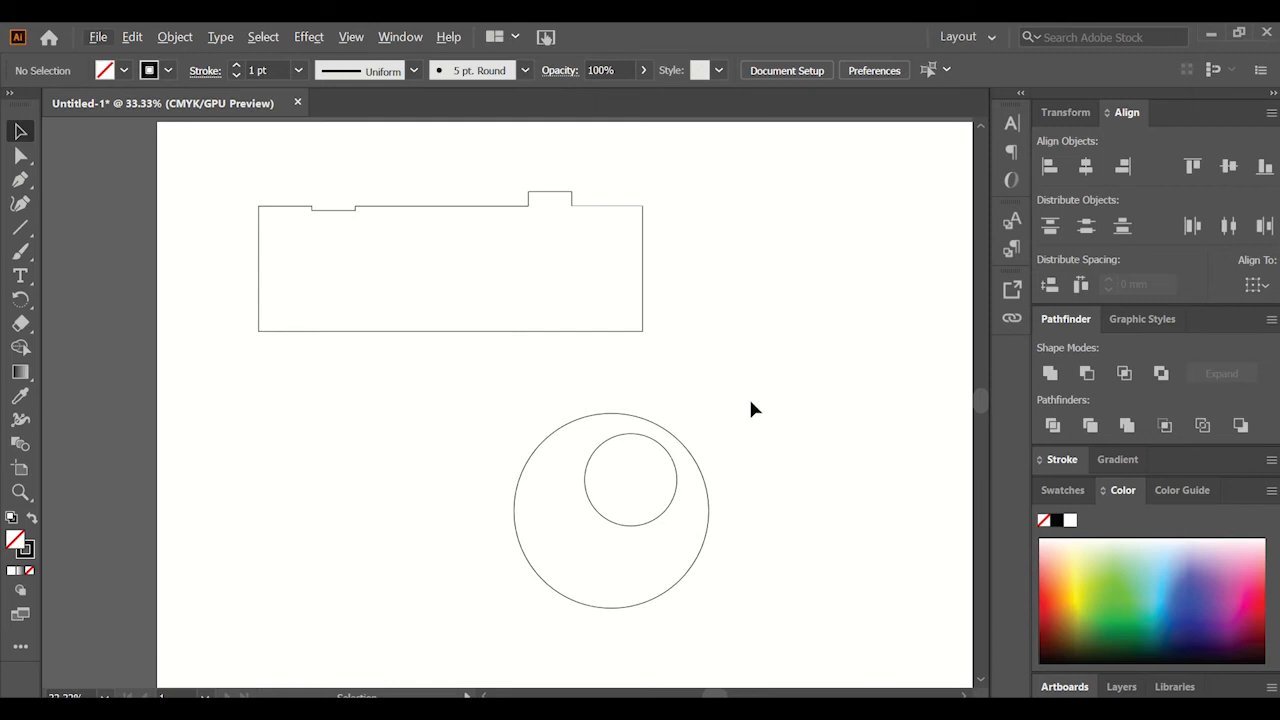
pyautogui.moveTo(750, 400); pyautogui.dragTo(483, 638)
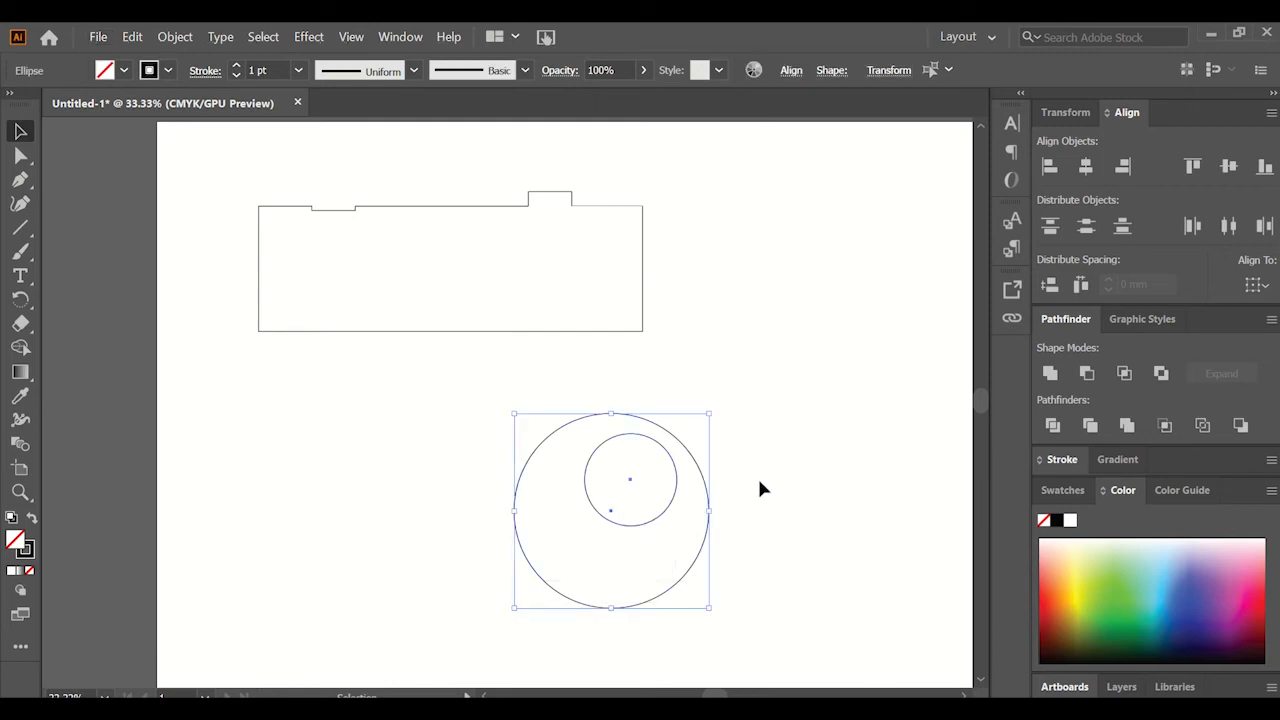
pyautogui.click(1086, 170)
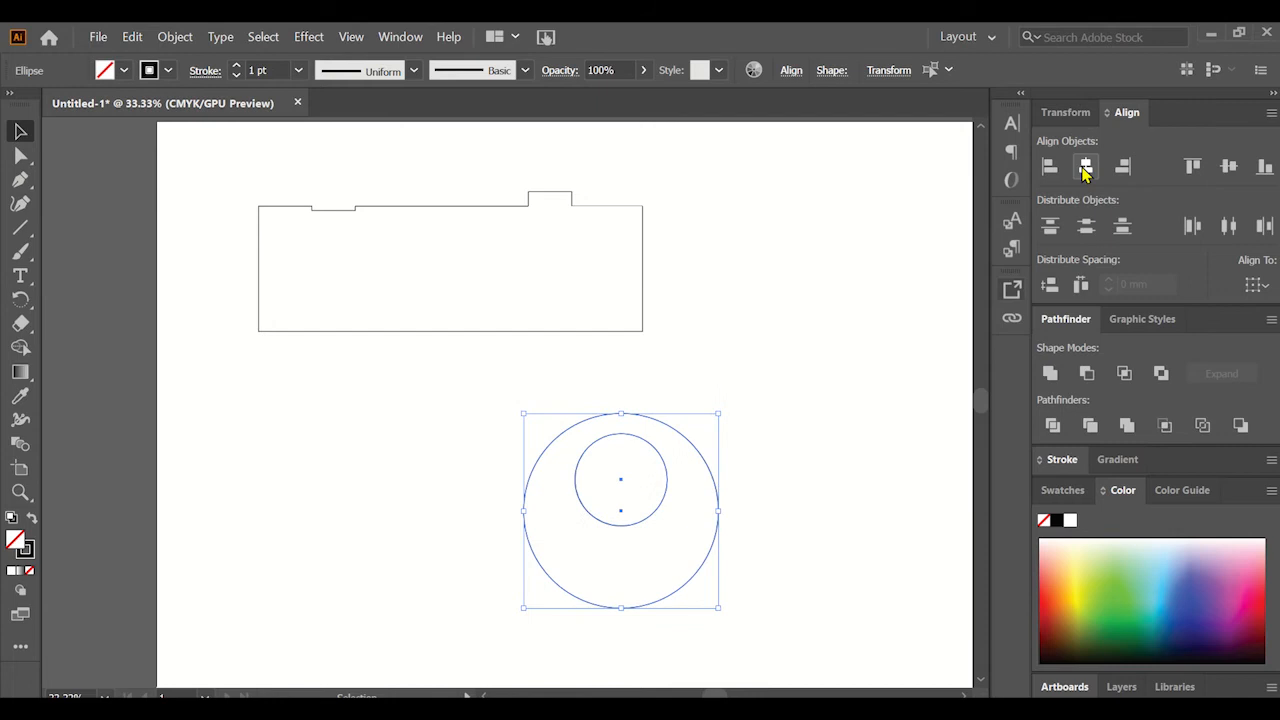
pyautogui.click(1229, 167)
pyautogui.click(788, 411)
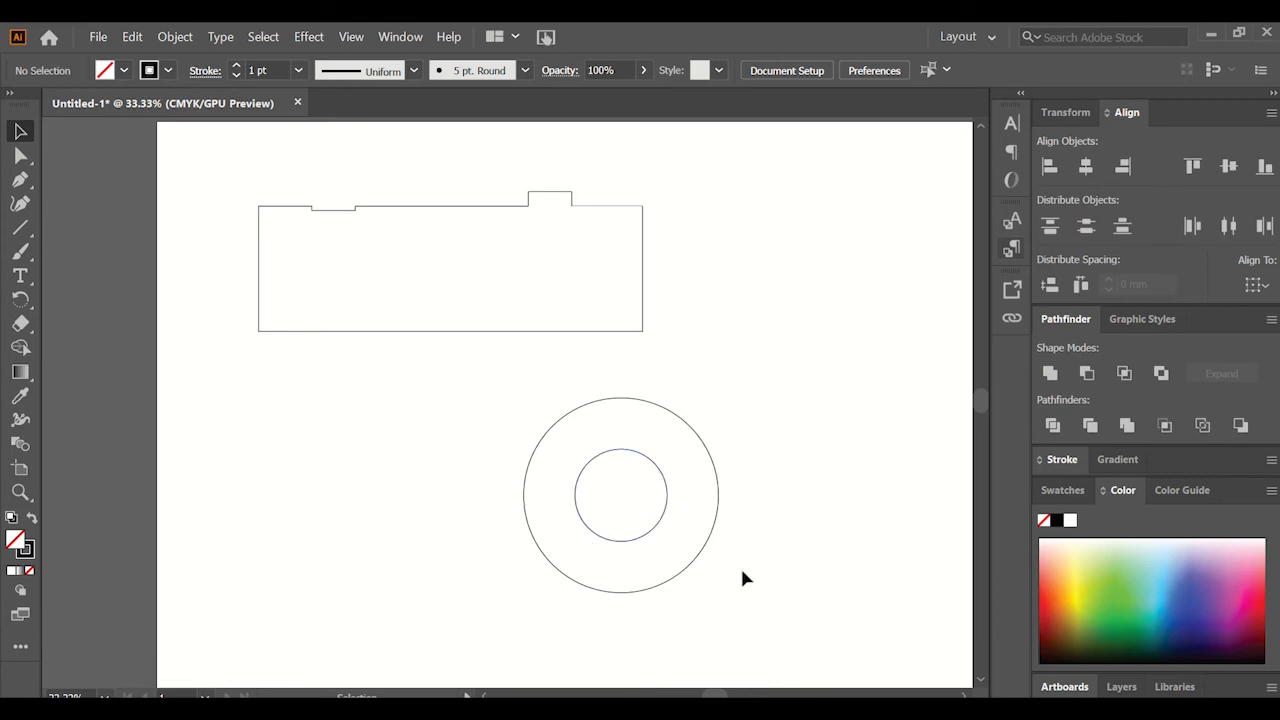
pyautogui.moveTo(742, 571); pyautogui.dragTo(645, 472)
pyautogui.moveTo(645, 472); pyautogui.dragTo(645, 472)
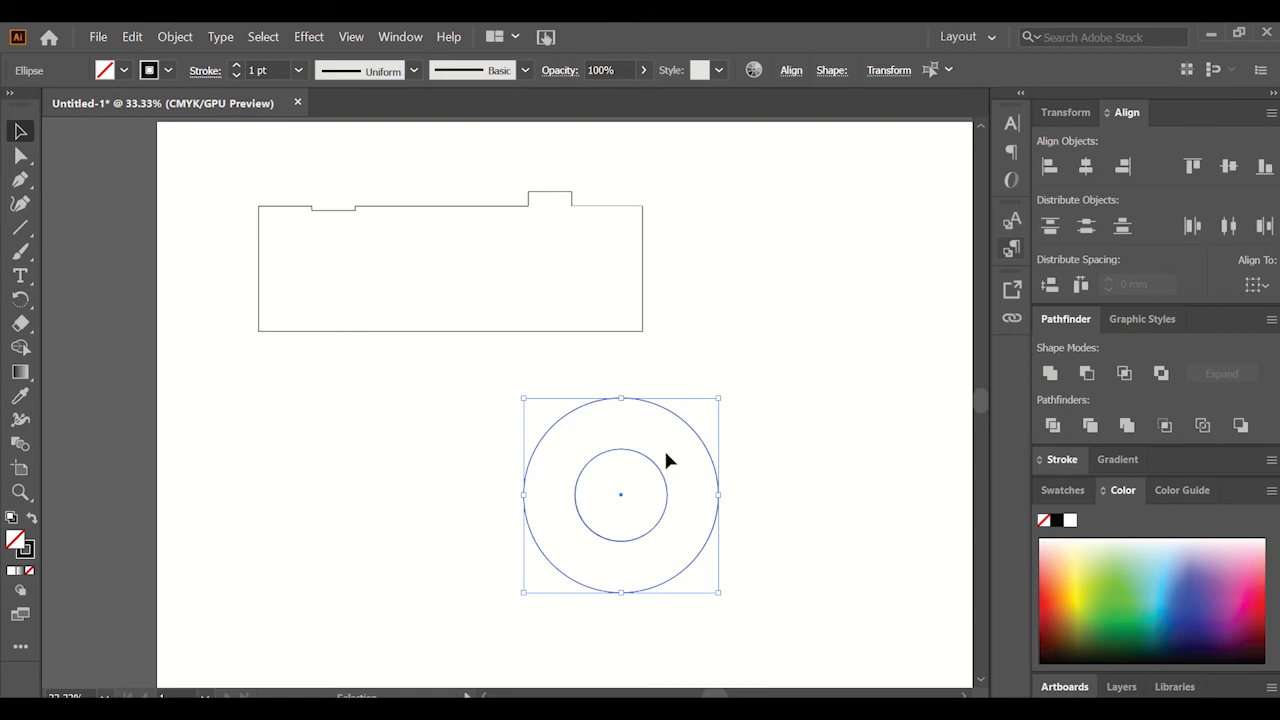
pyautogui.rightClick(667, 460)
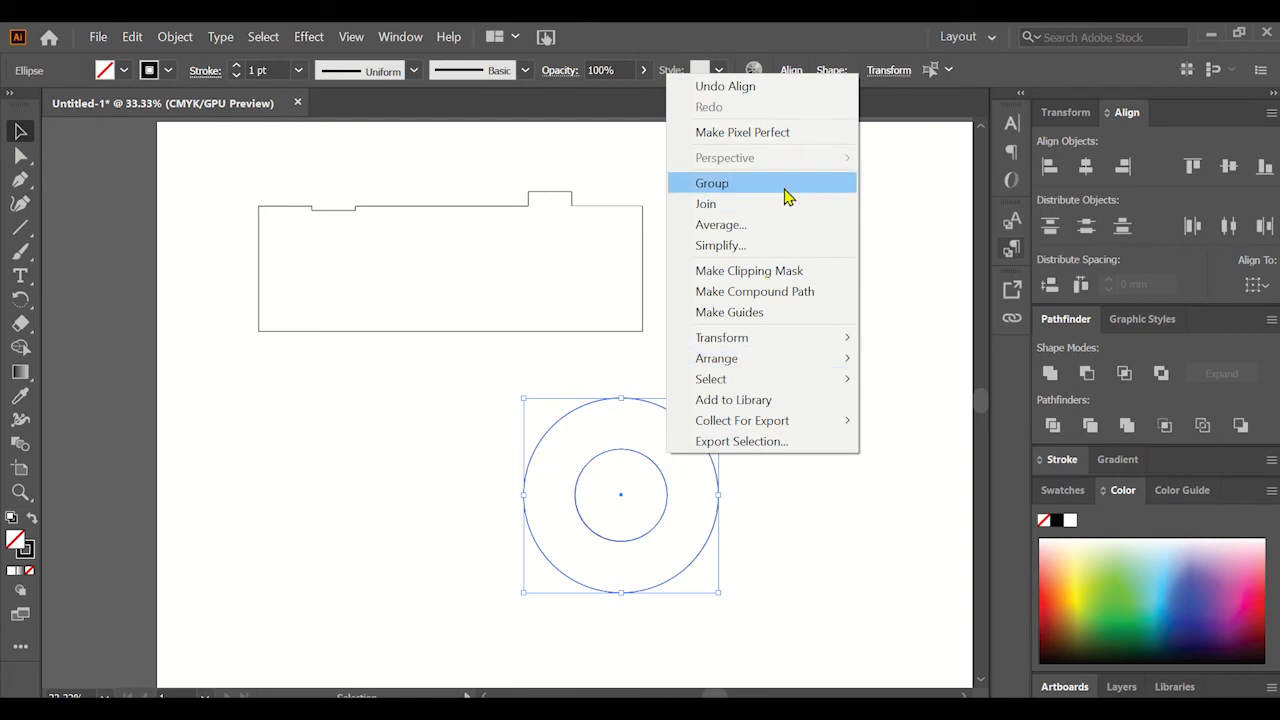
pyautogui.click(838, 512)
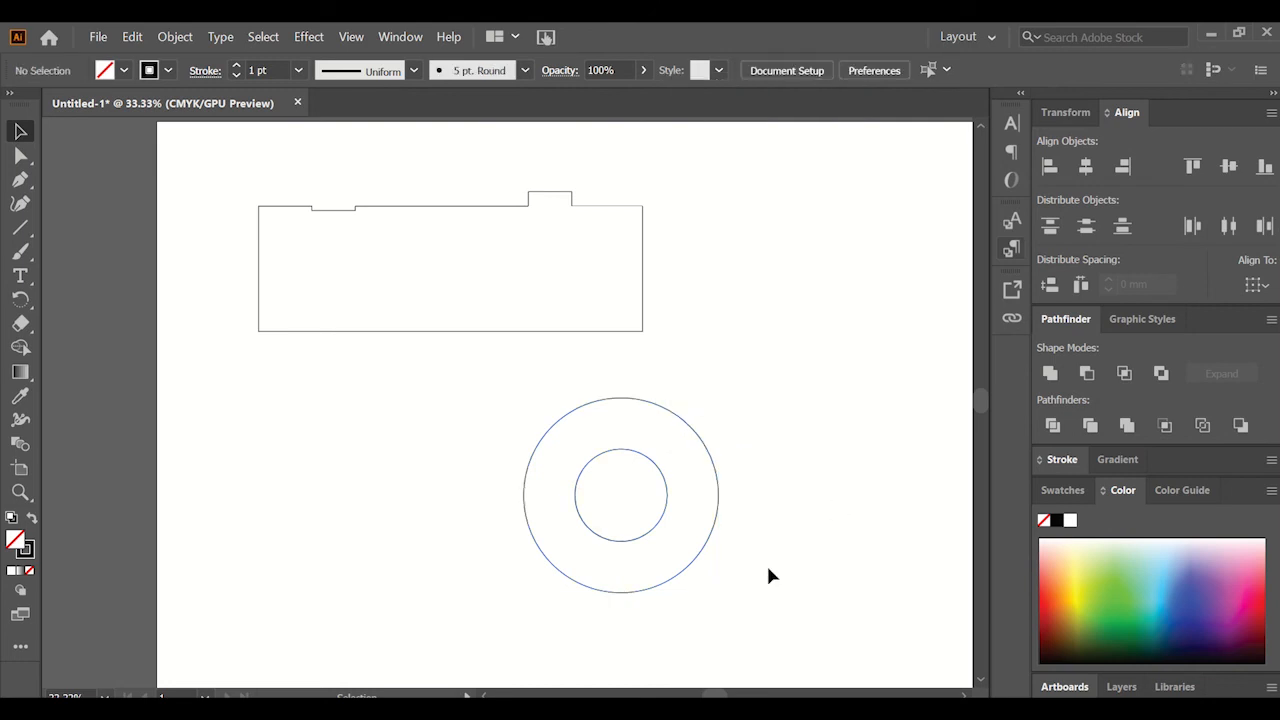
# Combine the two concentric circles into a ring with Exclude and move it left, beneath the rectangular outline.
pyautogui.moveTo(766, 563); pyautogui.dragTo(665, 468)
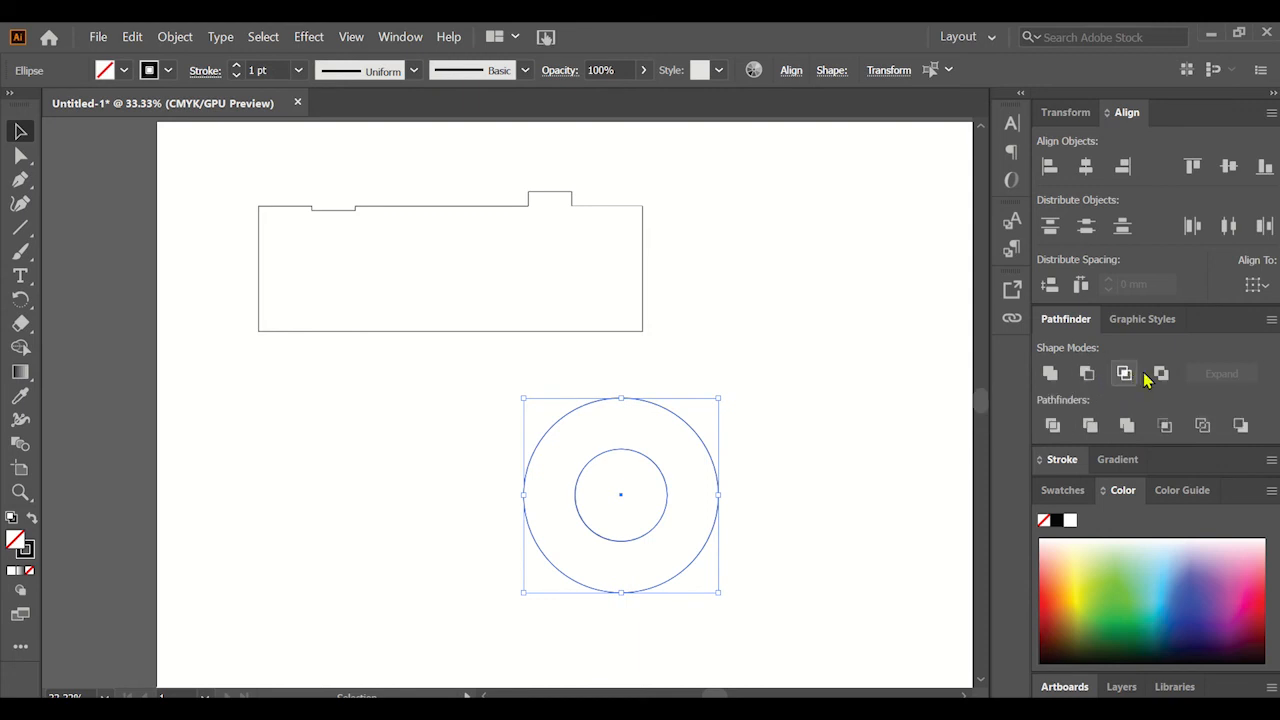
pyautogui.click(1160, 374)
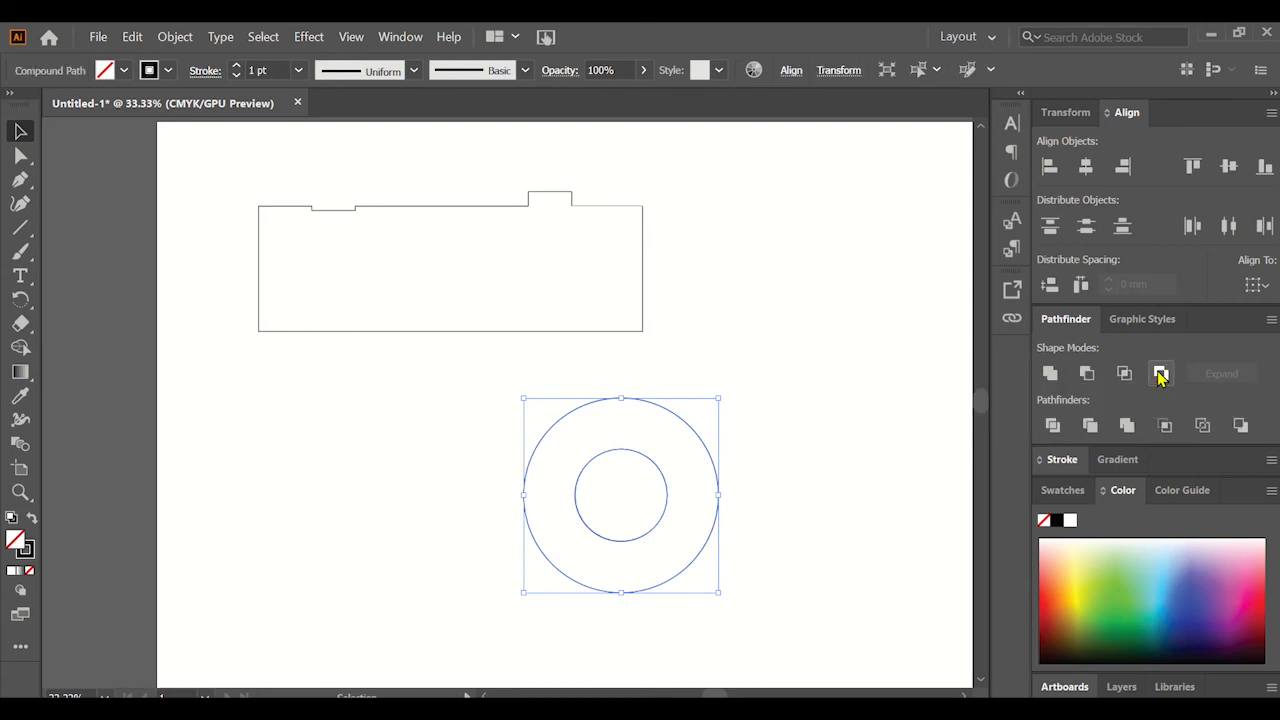
pyautogui.click(789, 410)
pyautogui.moveTo(663, 483); pyautogui.dragTo(546, 455)
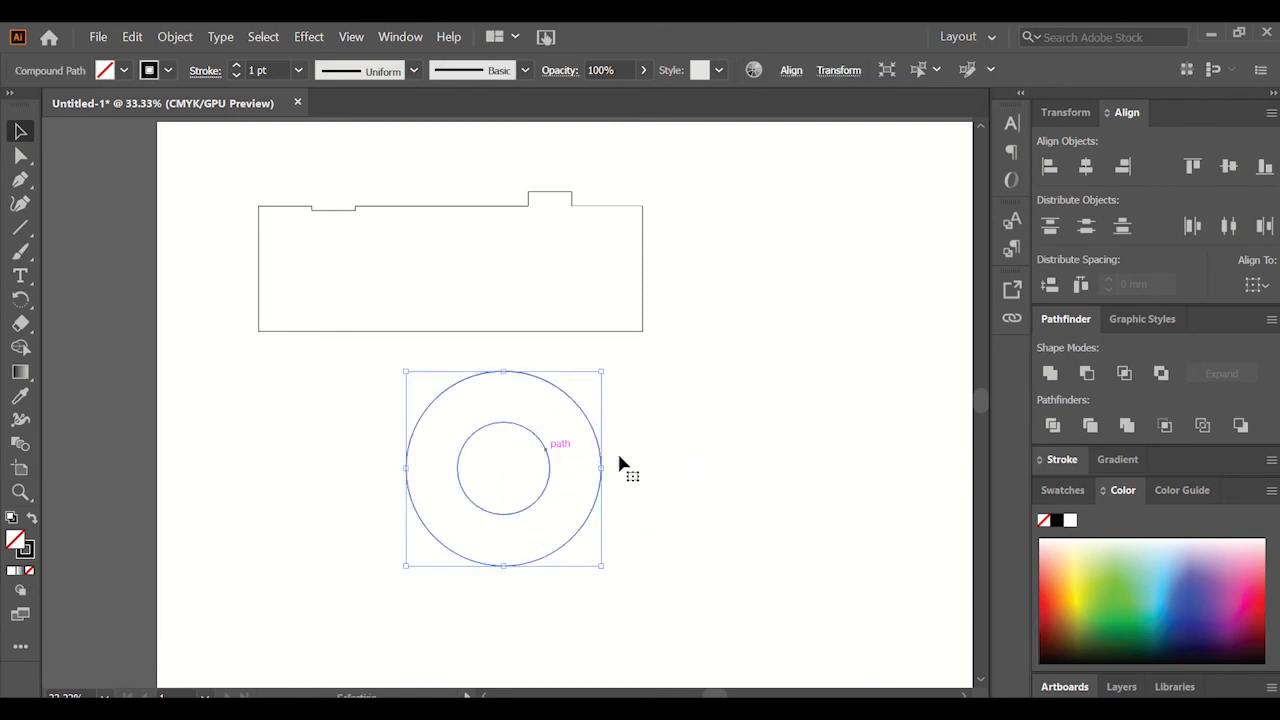
pyautogui.click(612, 462)
# Fill the ring with dark red, color 840000.
pyautogui.click(592, 437)
pyautogui.click(11, 571)
pyautogui.doubleClick(16, 546)
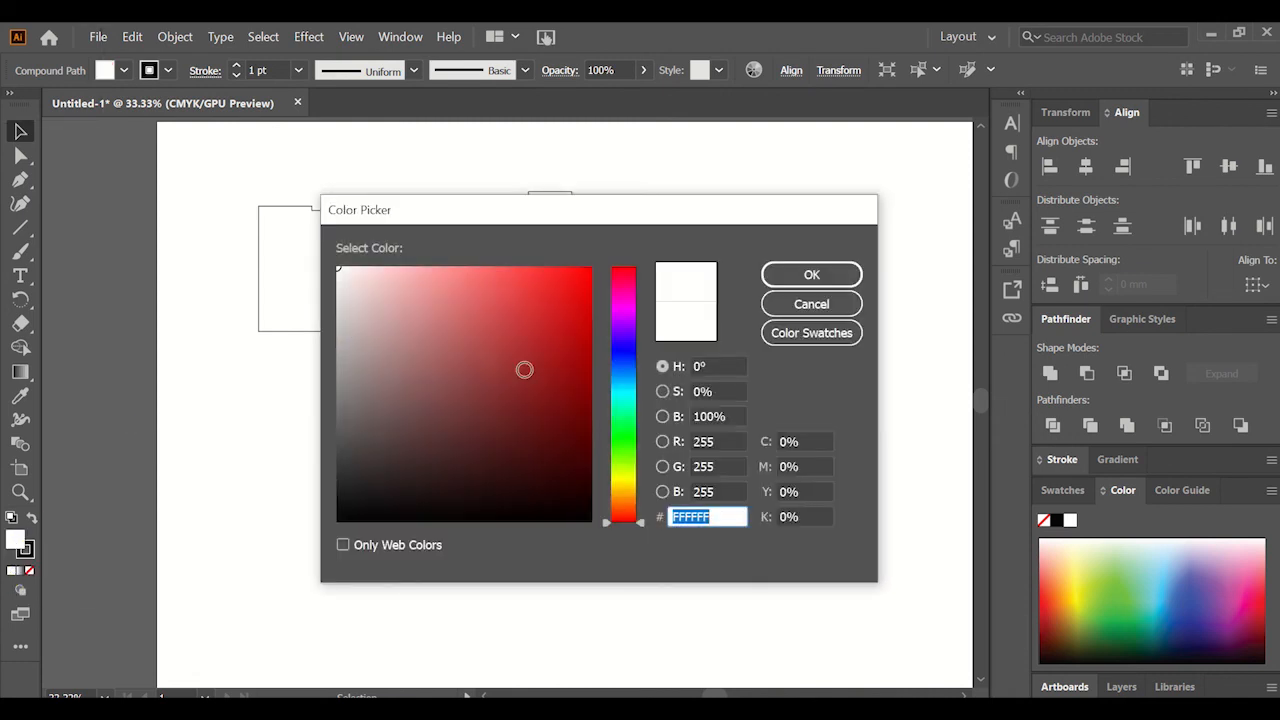
pyautogui.click(552, 351)
pyautogui.click(598, 386)
pyautogui.click(811, 274)
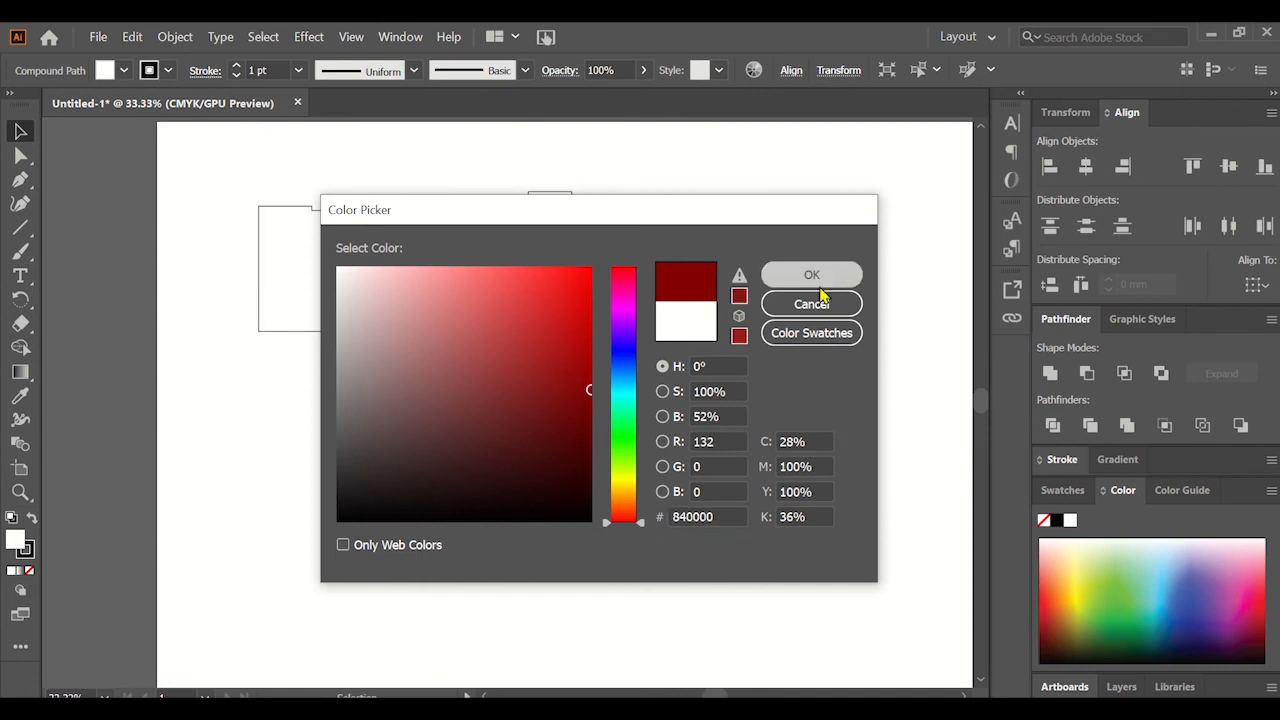
pyautogui.click(795, 443)
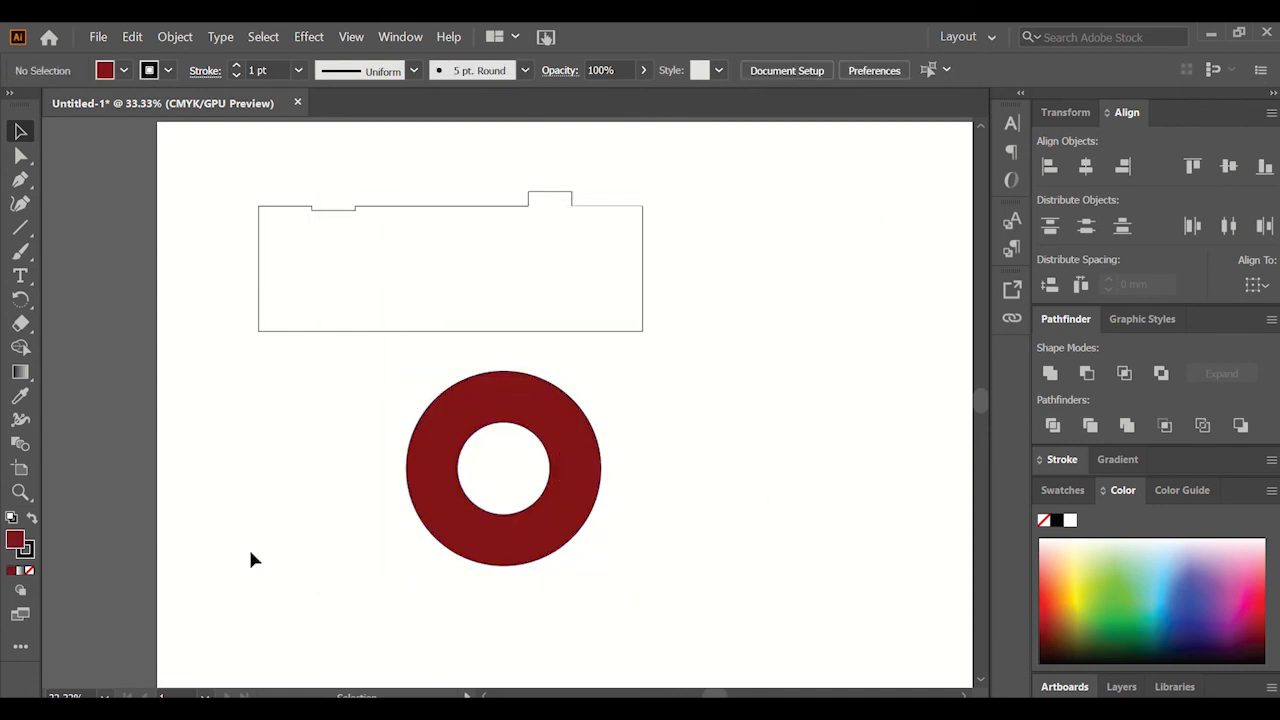
# Reset the ring to the default fill and stroke.
pyautogui.click(12, 570)
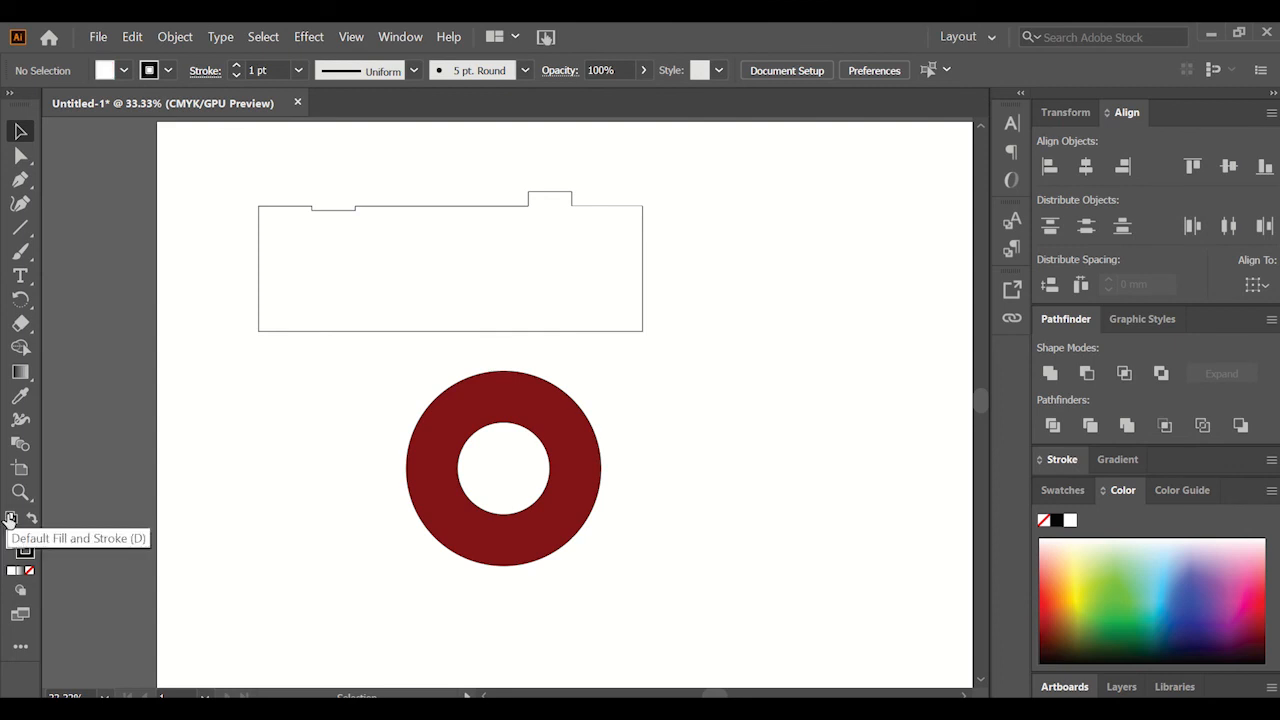
pyautogui.click(429, 449)
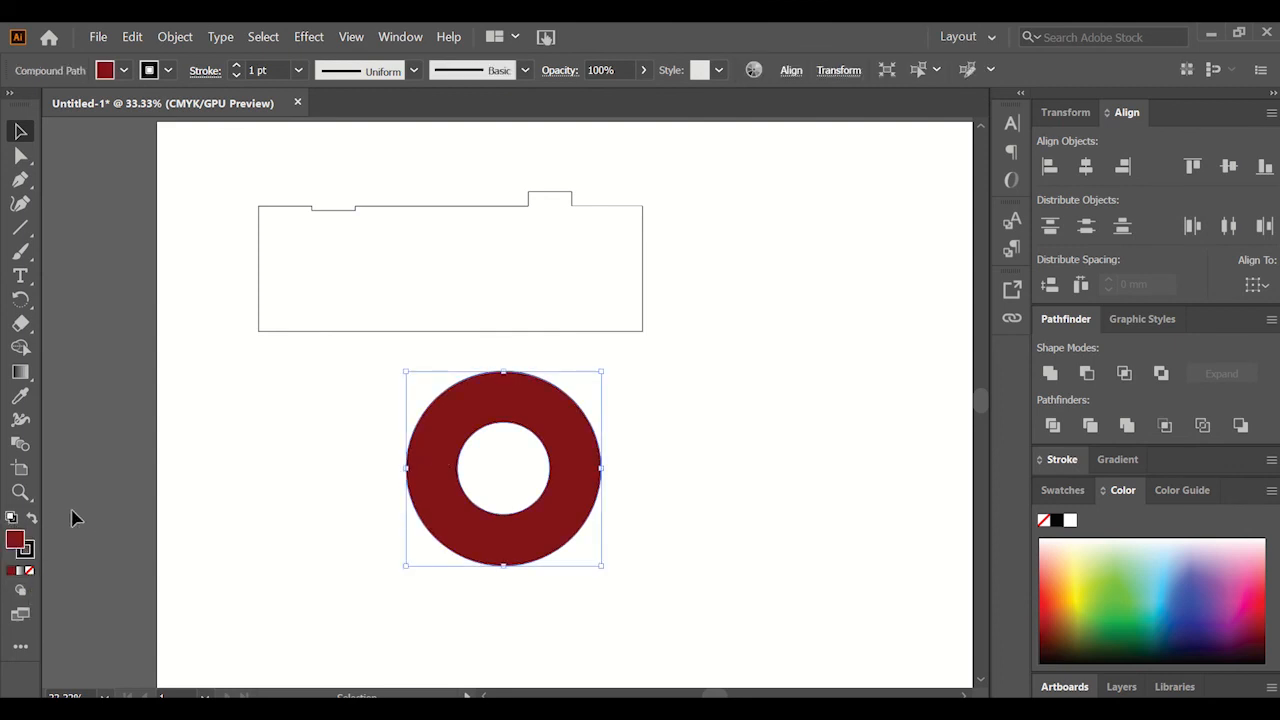
pyautogui.click(12, 518)
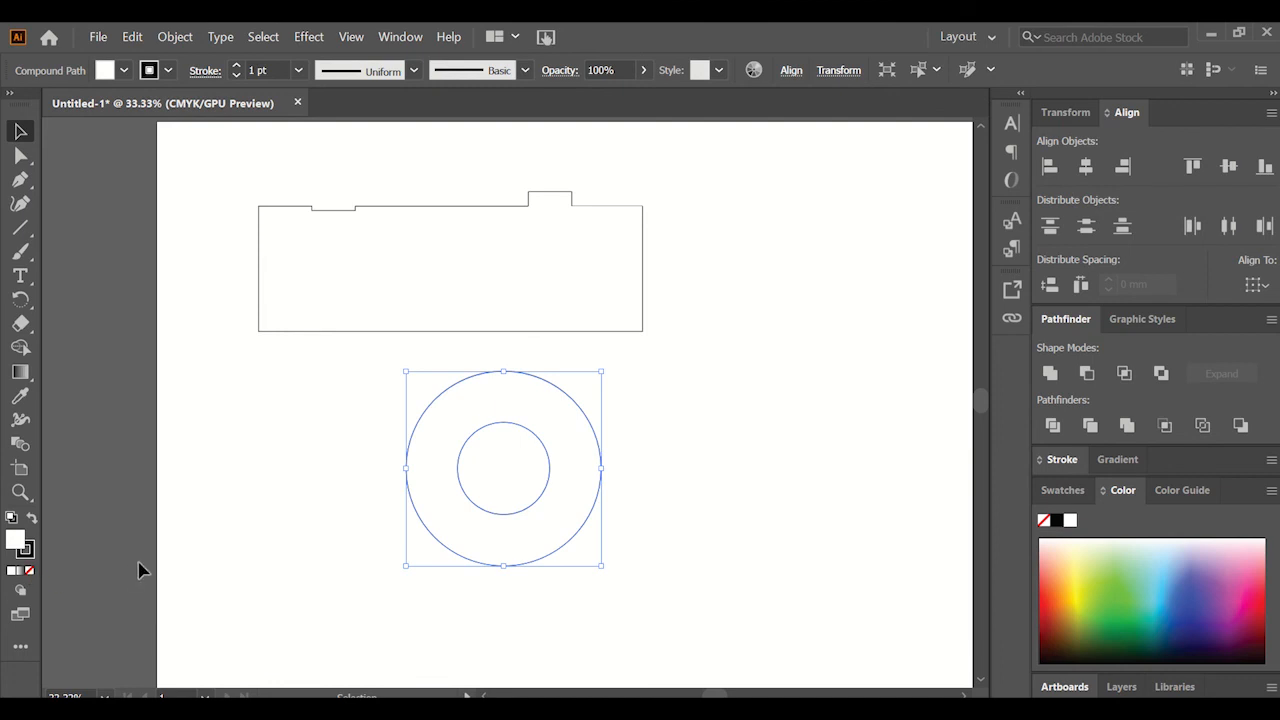
# Remove the ring's fill and draw an unfilled rectangle from the ring's center, extending past its lower-right quarter.
pyautogui.click(31, 571)
pyautogui.click(374, 488)
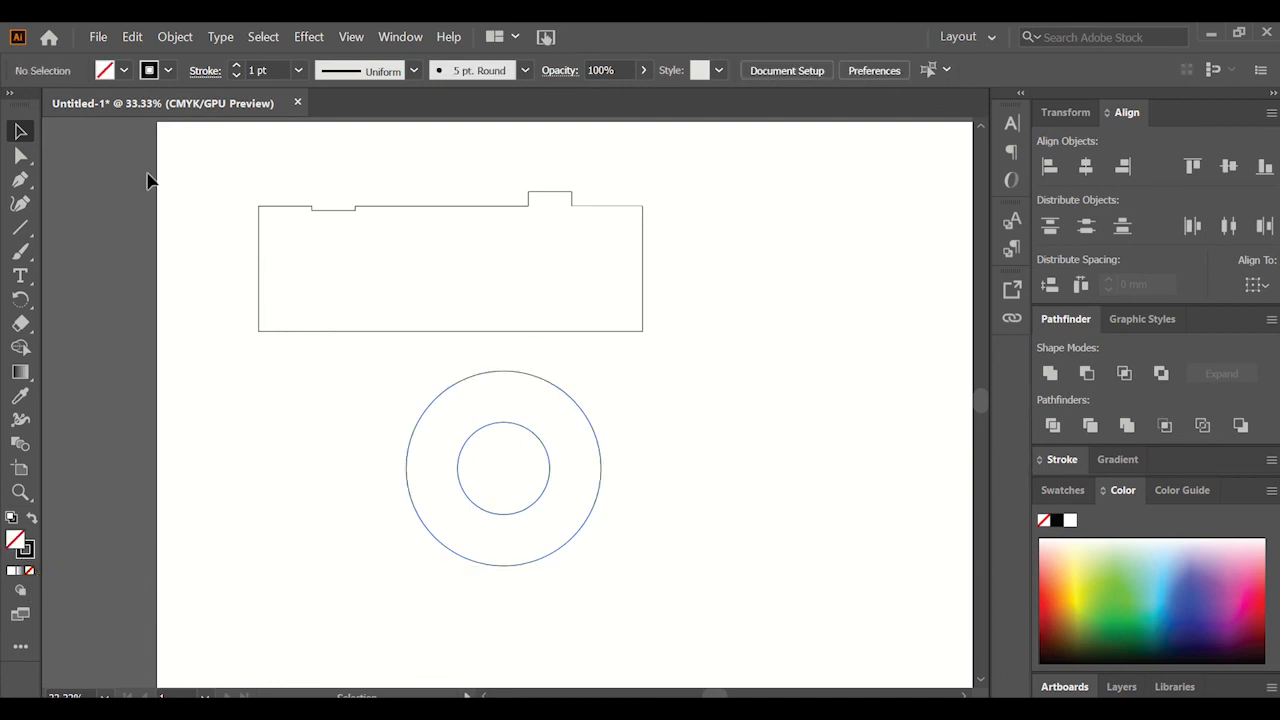
pyautogui.click(20, 228)
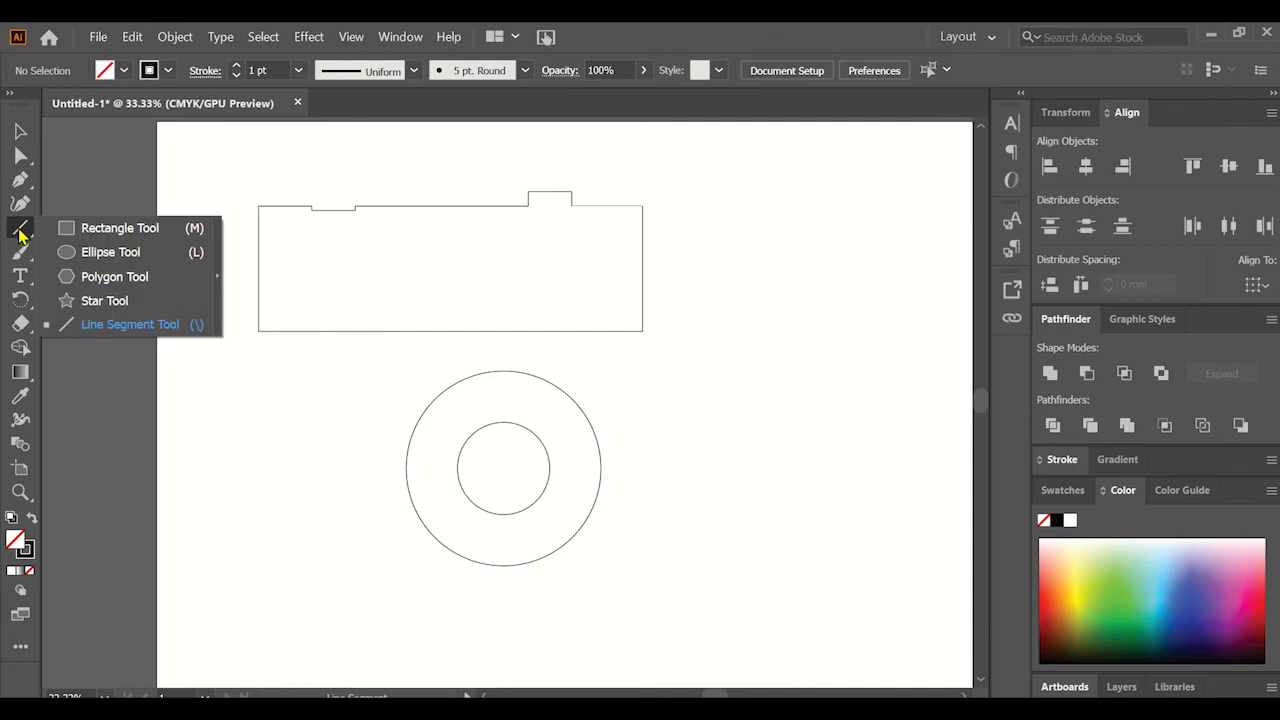
pyautogui.click(127, 231)
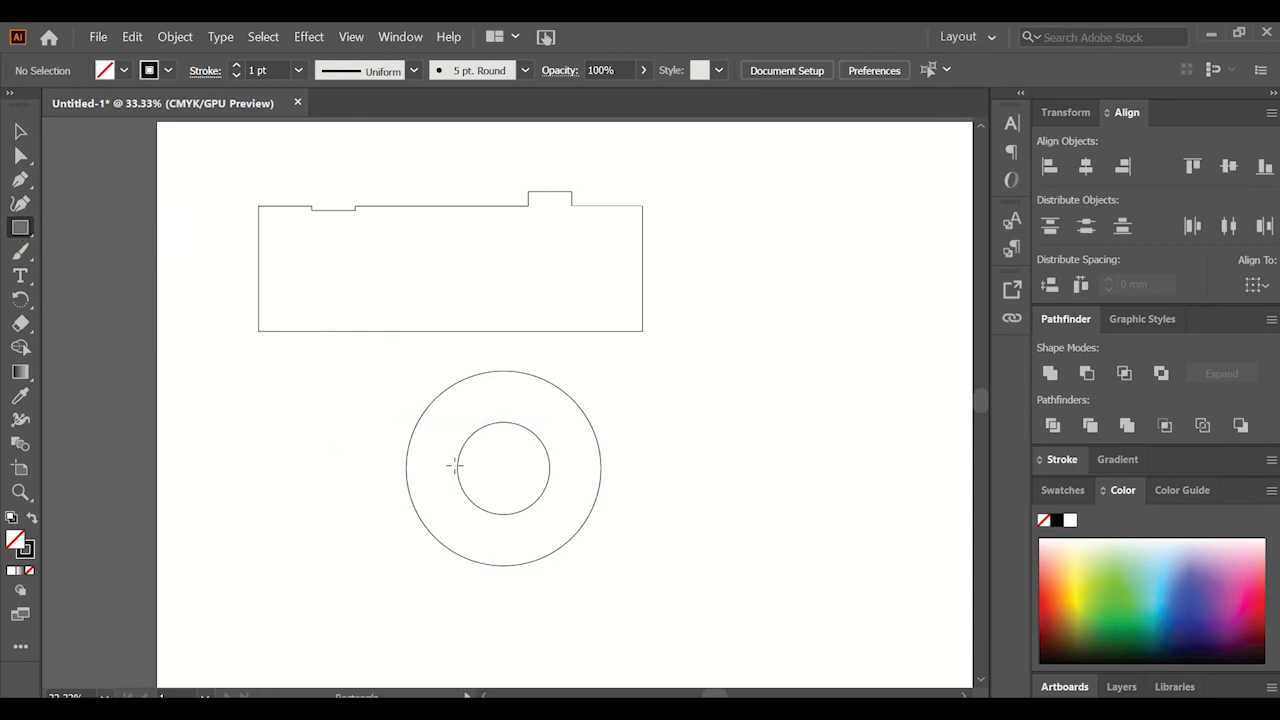
pyautogui.moveTo(504, 468); pyautogui.dragTo(631, 610)
# Cut the lower-right quarter out of the ring by subtracting the rectangle with Minus Front.
pyautogui.click(20, 131)
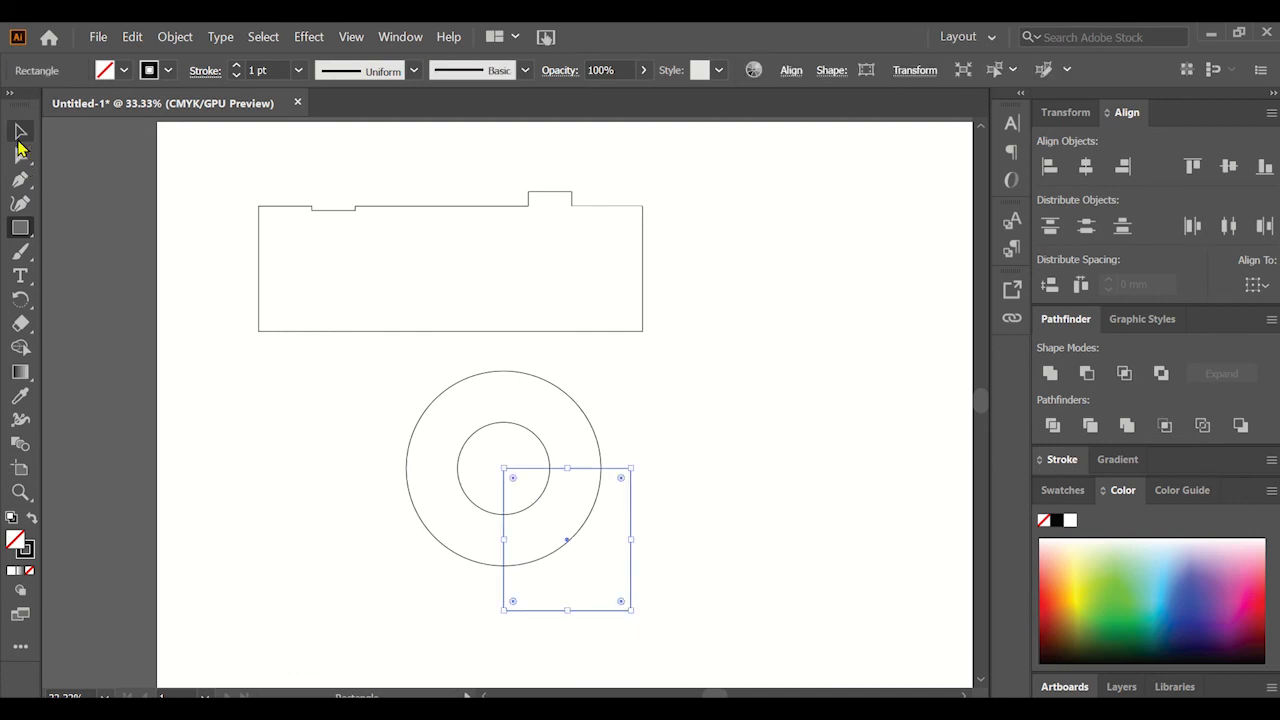
pyautogui.moveTo(720, 557); pyautogui.dragTo(516, 484)
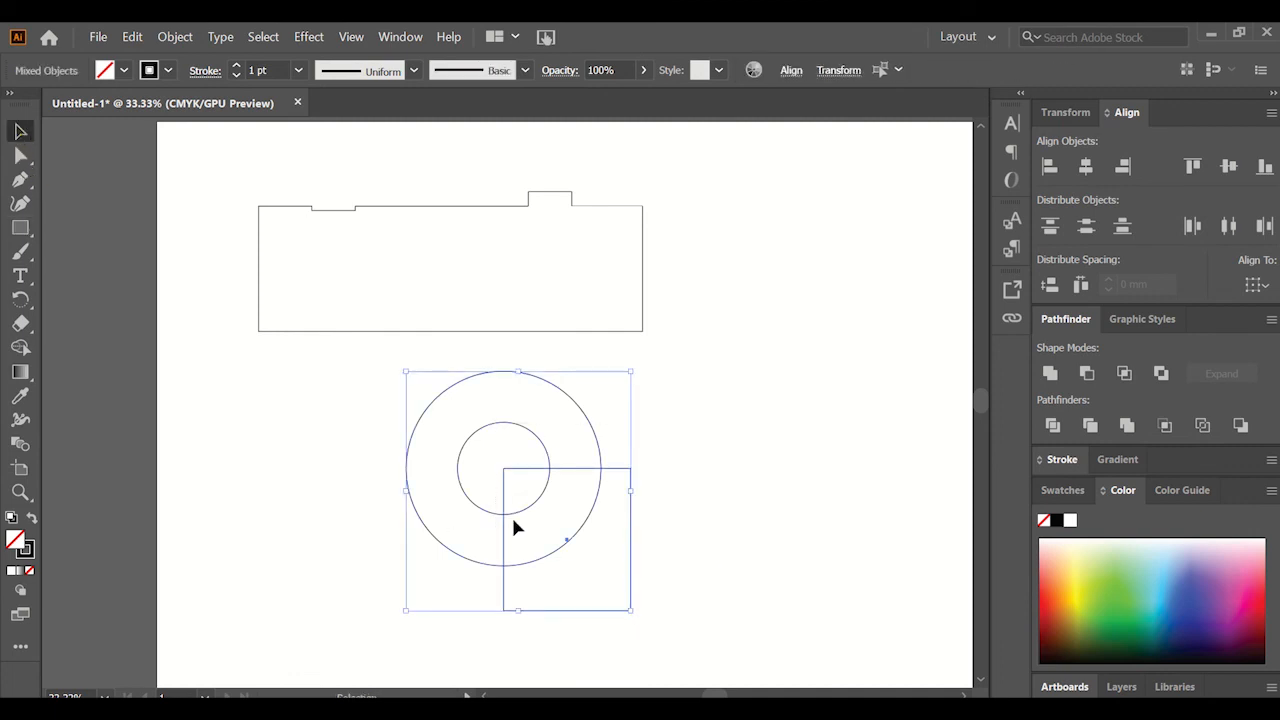
pyautogui.click(1086, 373)
pyautogui.click(716, 557)
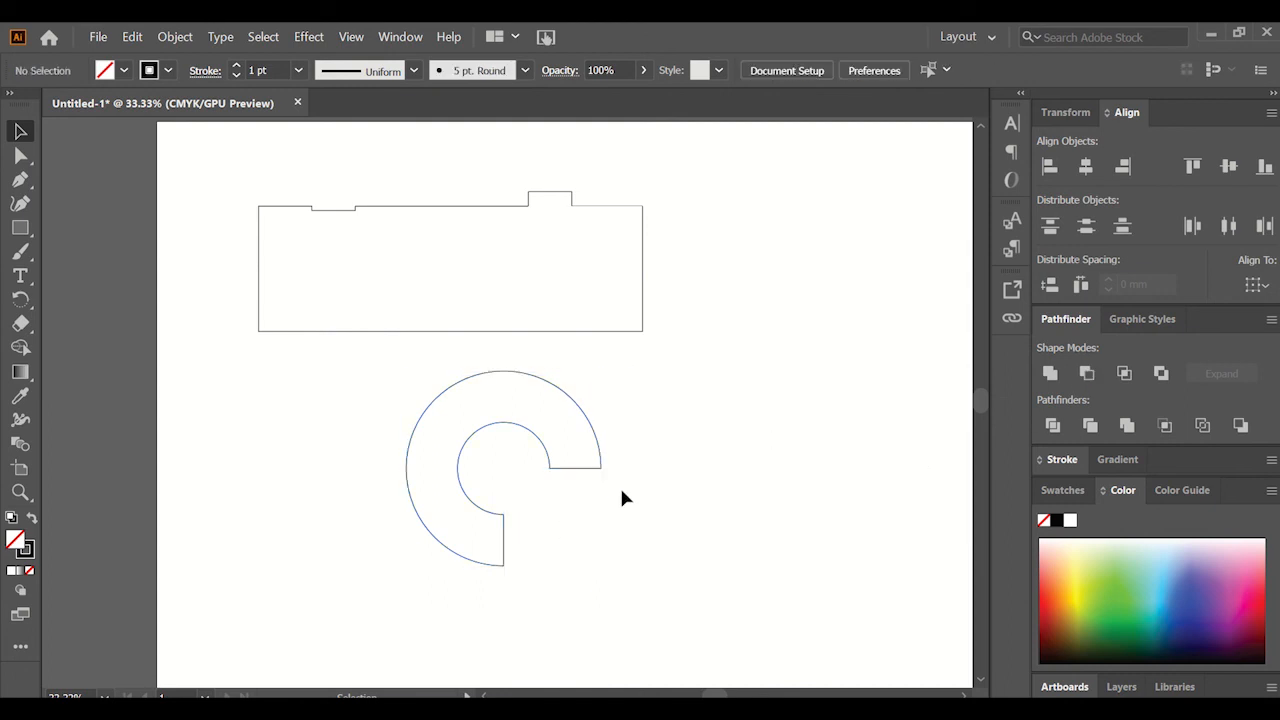